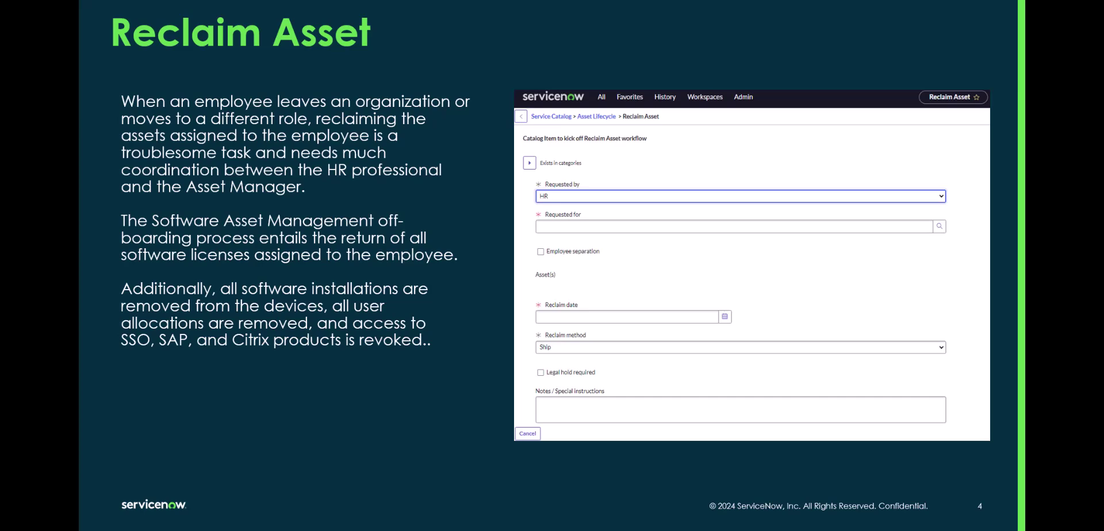
key("Right")
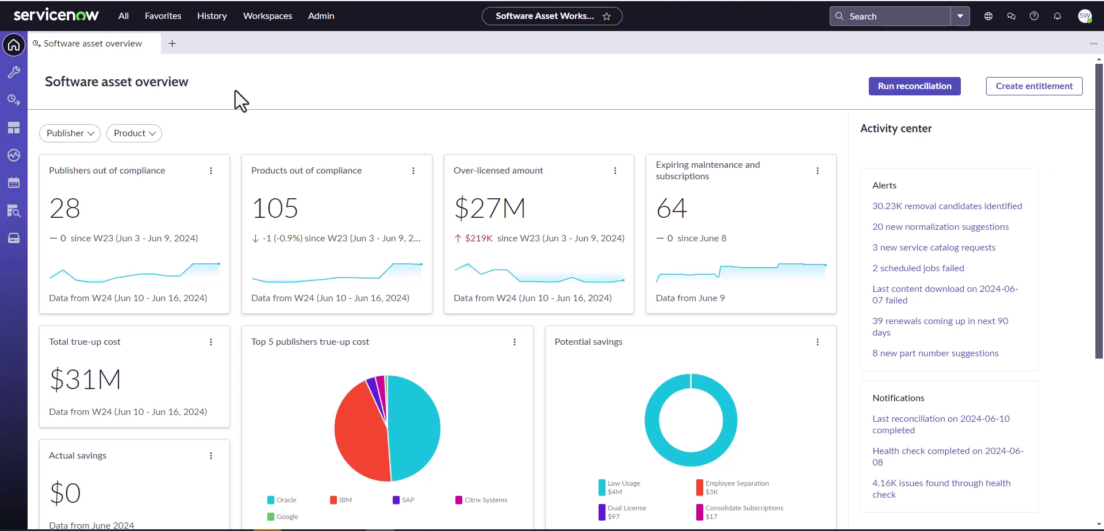
- Open the software entitlements list in License operations and filter it to display names containing "firework"
left_click(18, 102)
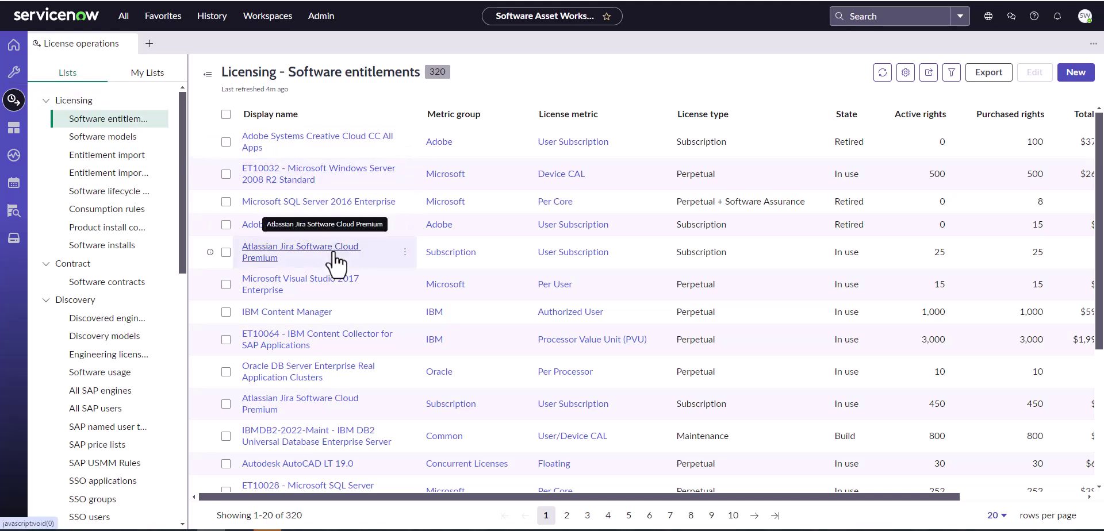
scroll(334, 253, "down", 2)
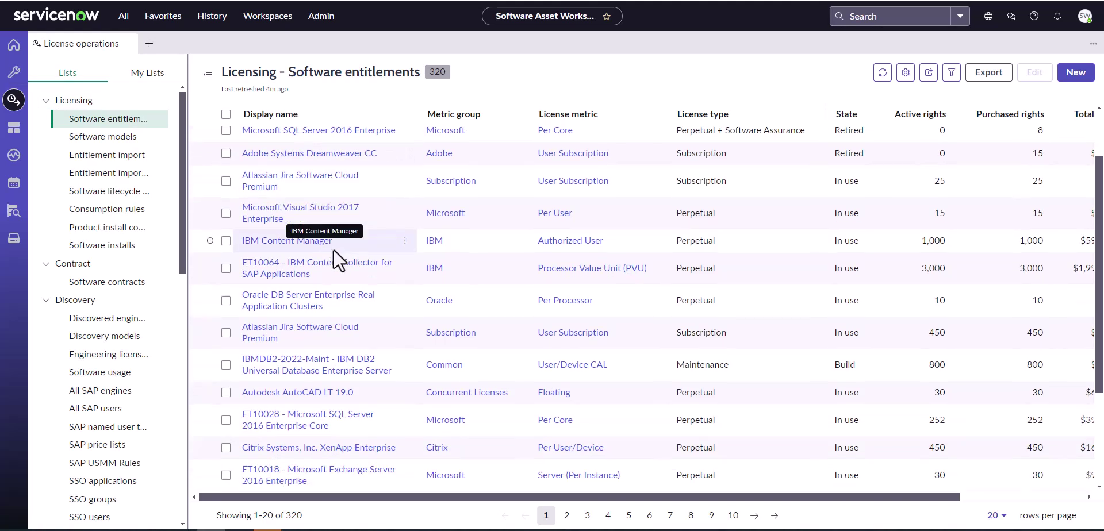
scroll(333, 250, "down", 1)
scroll(333, 249, "down", 1)
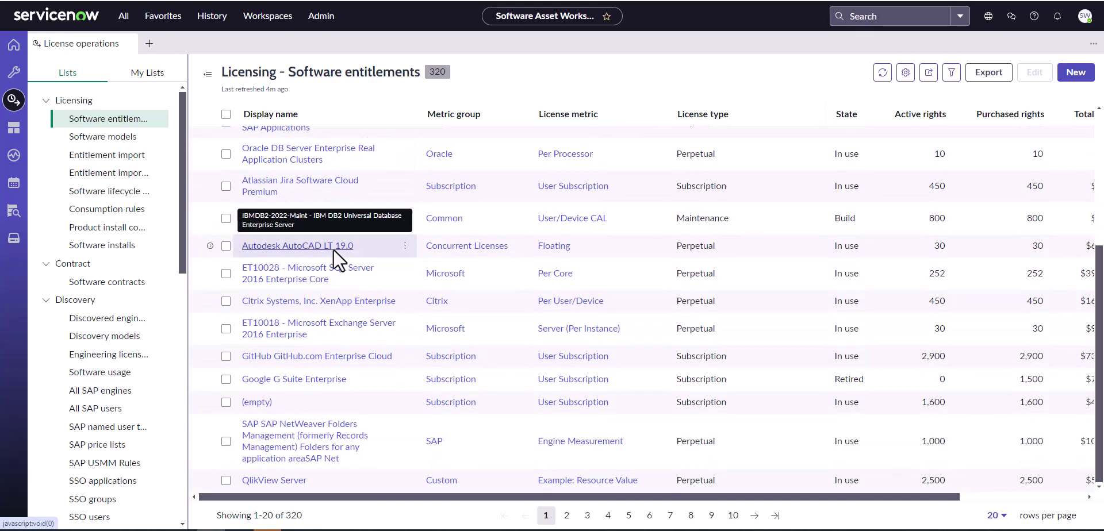
scroll(345, 236, "up", 4)
left_click(406, 114)
left_click(345, 233)
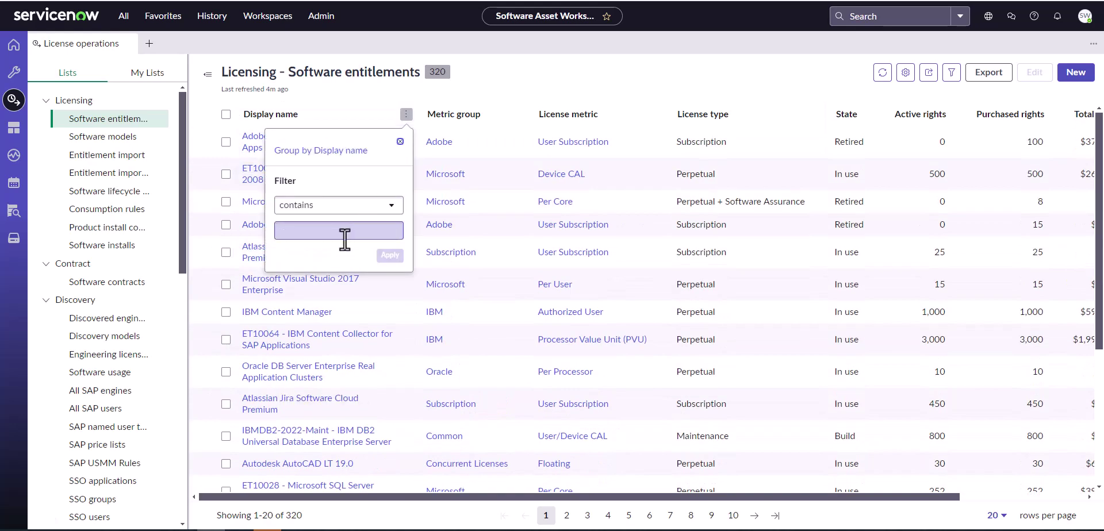
type("firew")
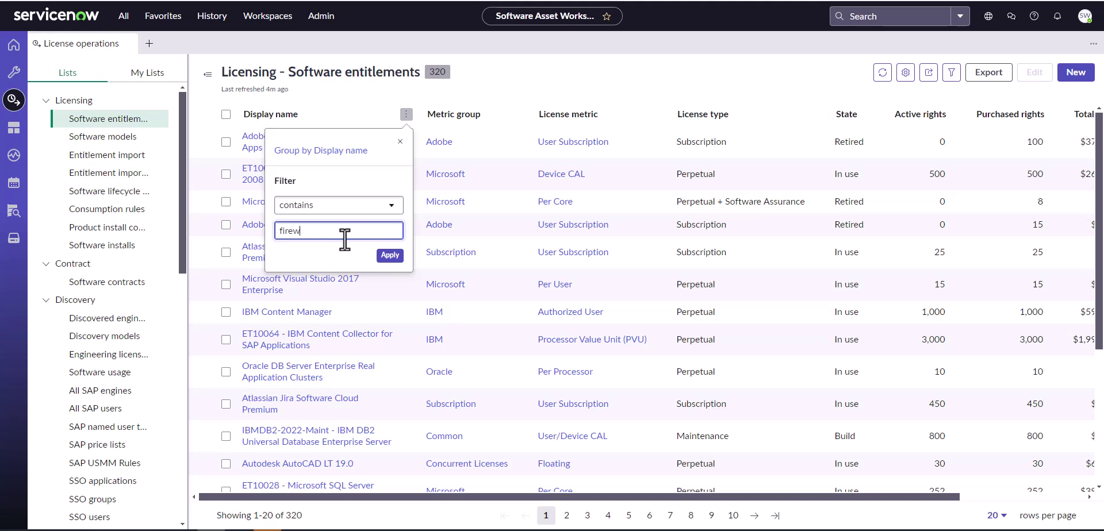
type("ork")
left_click(390, 256)
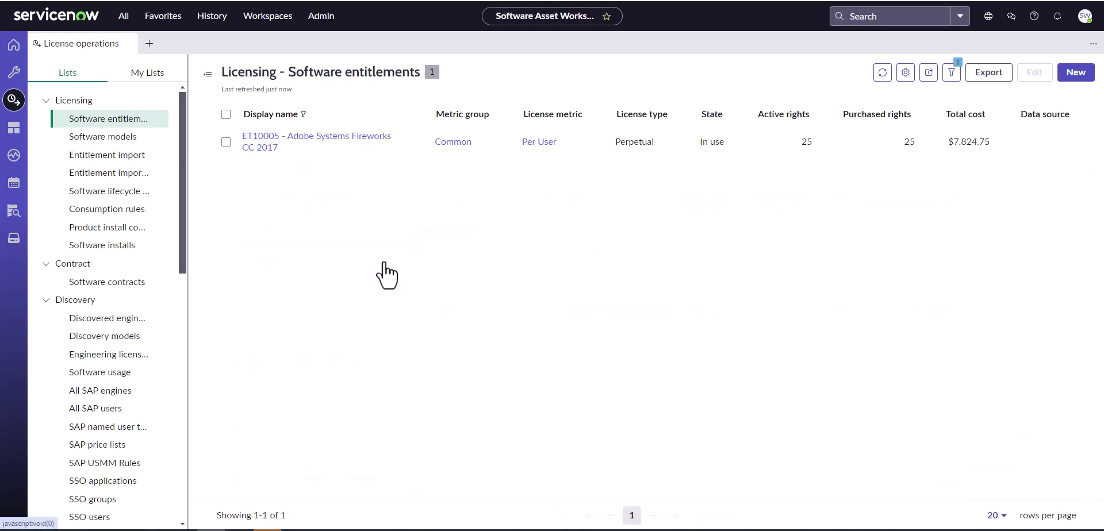
- Examine the user allocations of the Adobe Systems Fireworks CC 2017 entitlement, and close the record
left_click(294, 151)
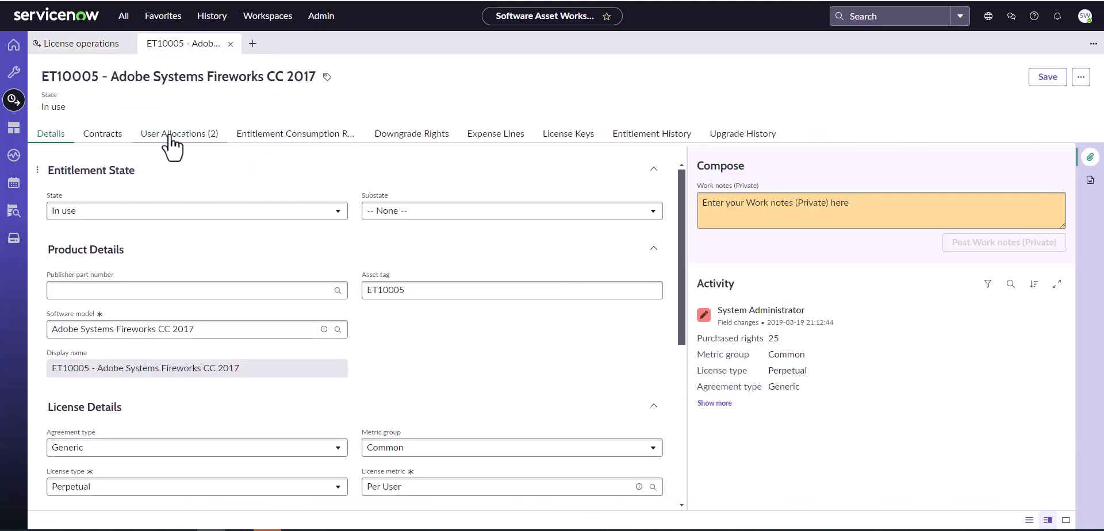
left_click(171, 136)
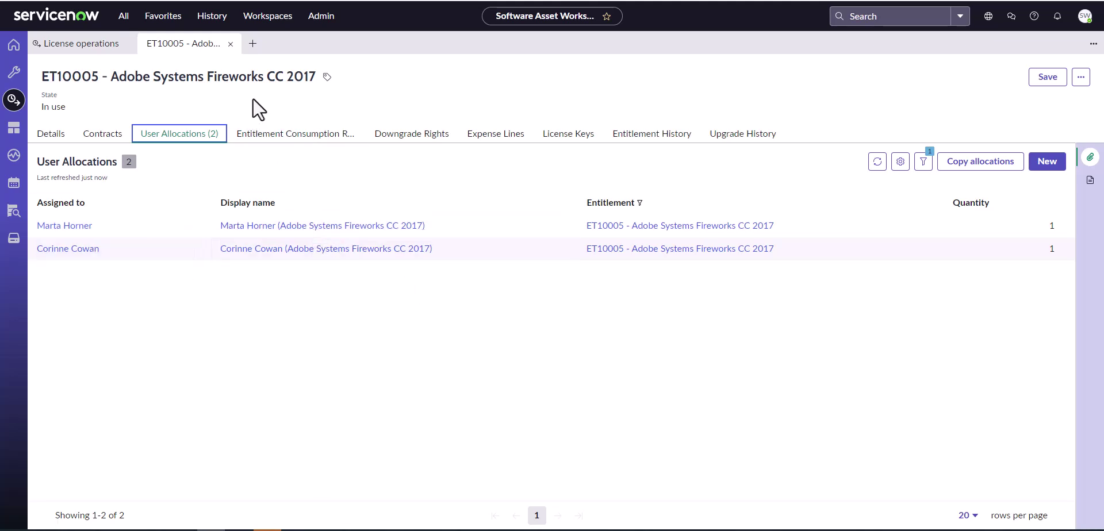
left_click(229, 43)
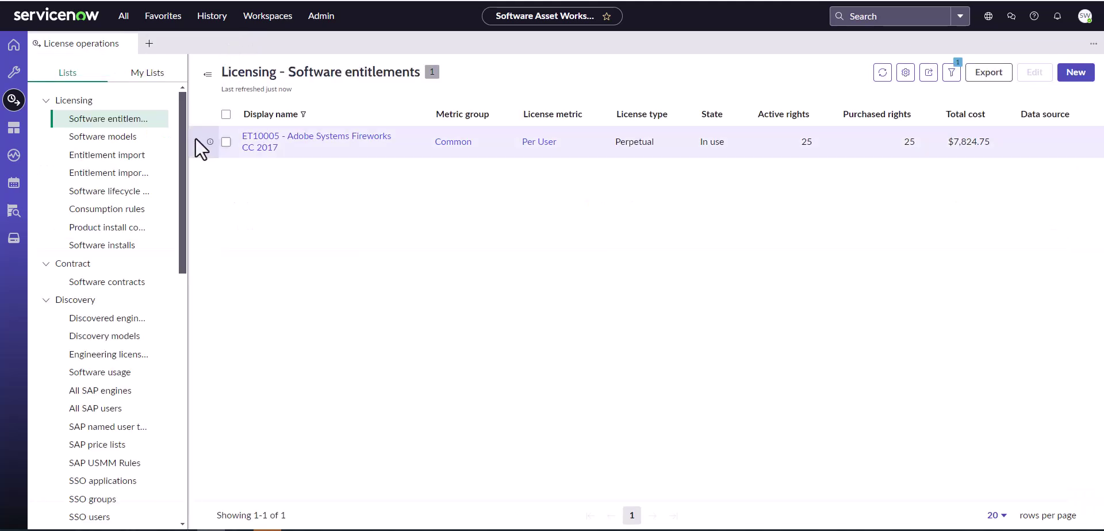
- Switch to the Asset Workspace and open the hardware assets list of the asset estate
left_click(268, 26)
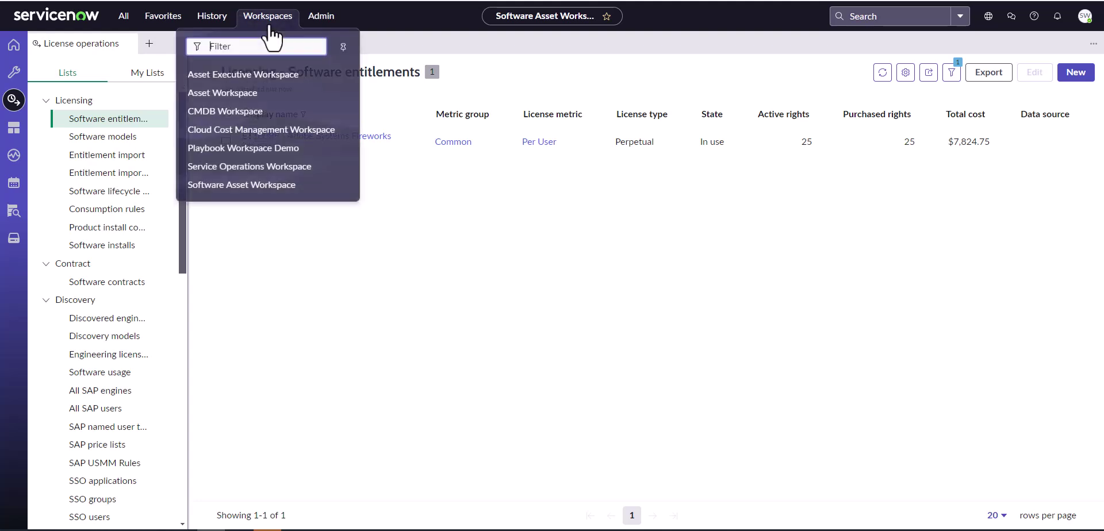
left_click(230, 92)
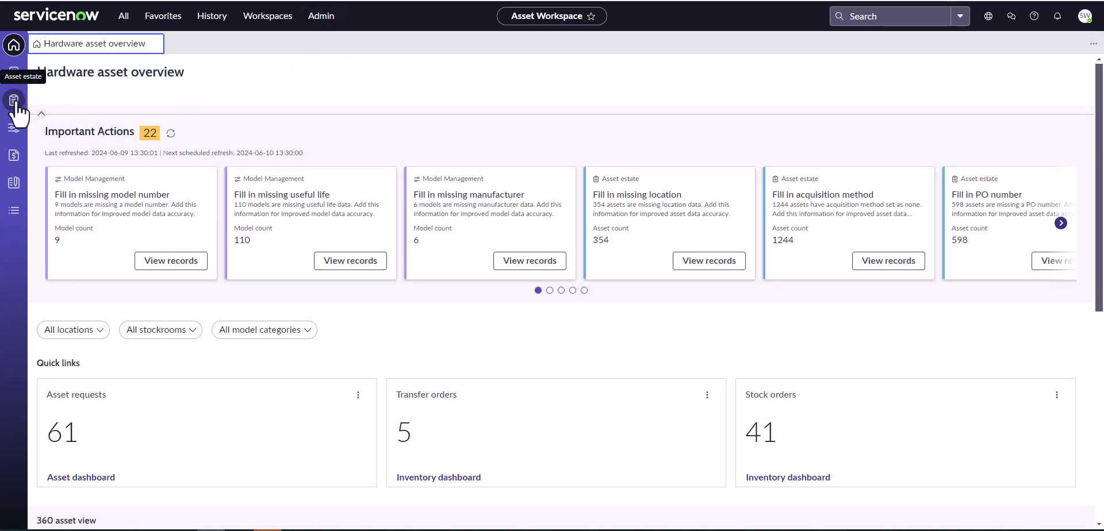
left_click(17, 104)
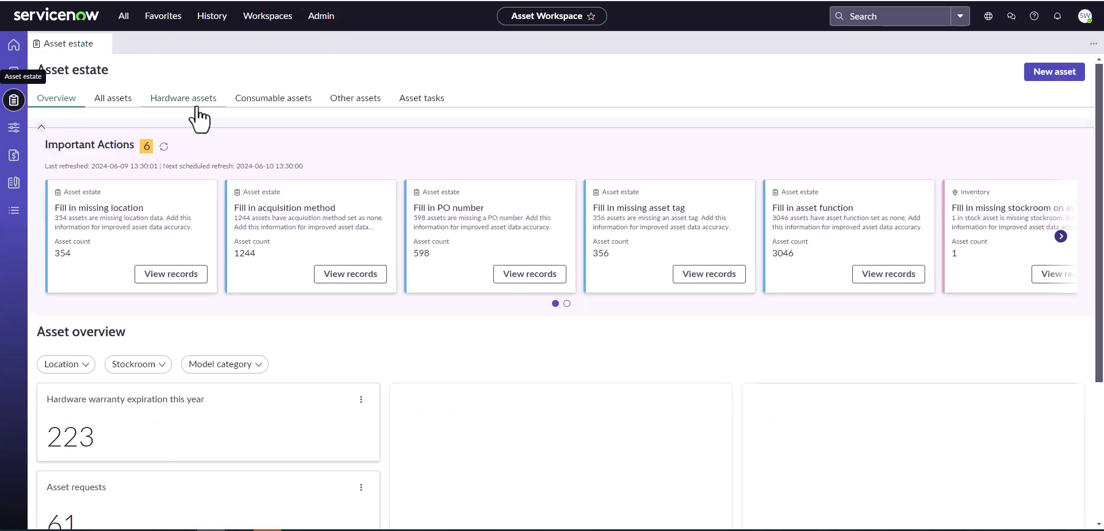
left_click(196, 110)
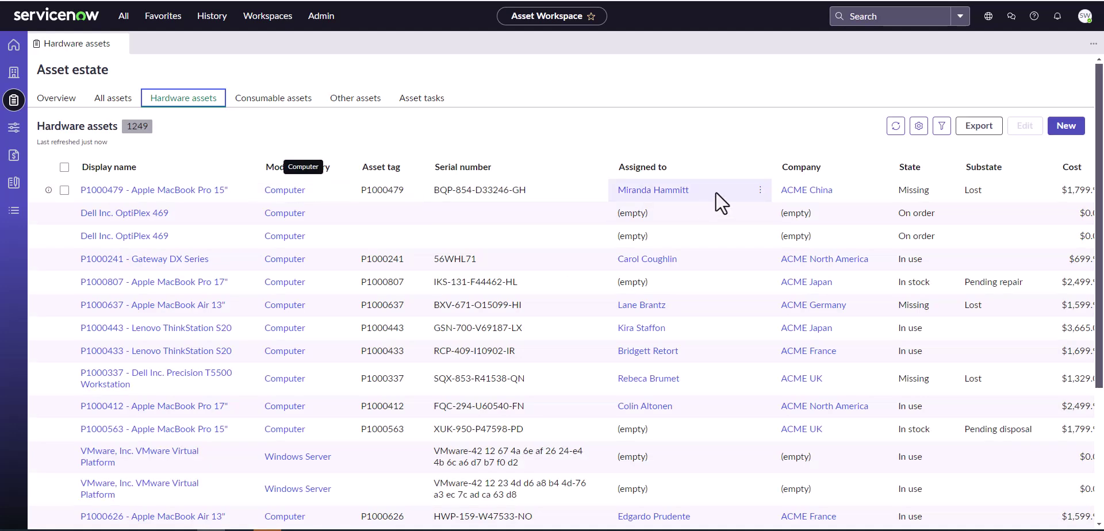
- Filter the hardware assets to those whose Assigned to value starts with the employee's first name
left_click(762, 166)
left_click(664, 283)
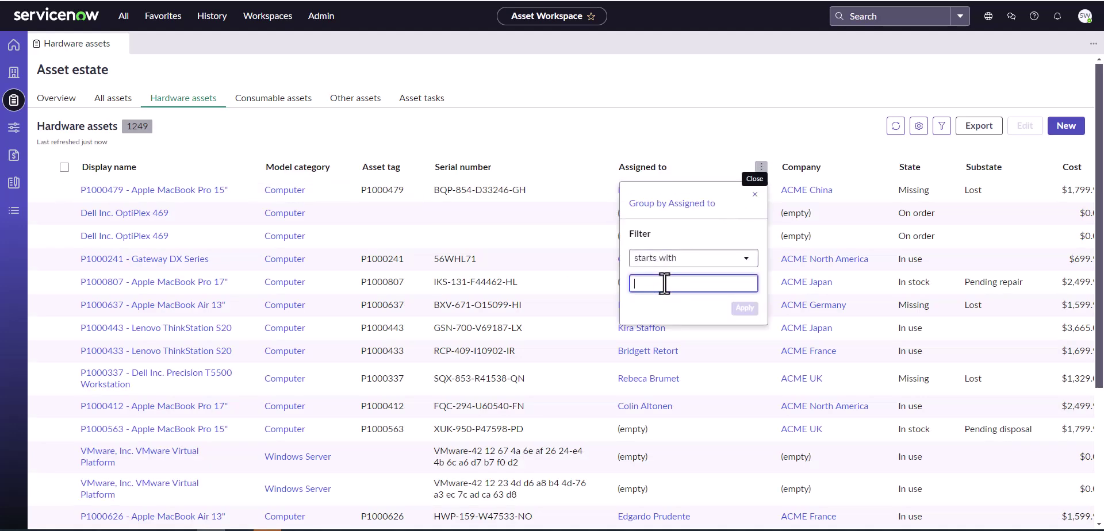
type("cor")
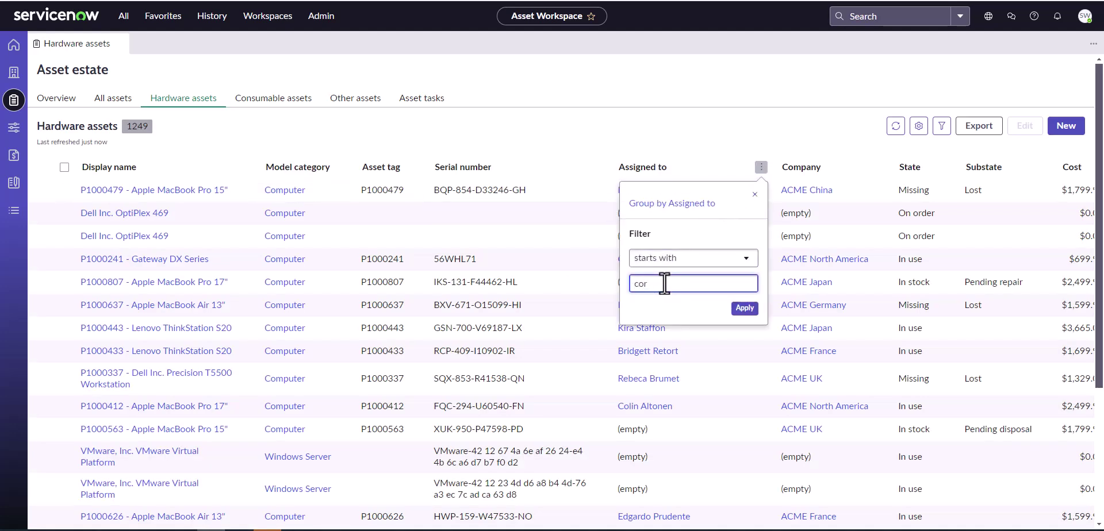
type("inne")
key("Return")
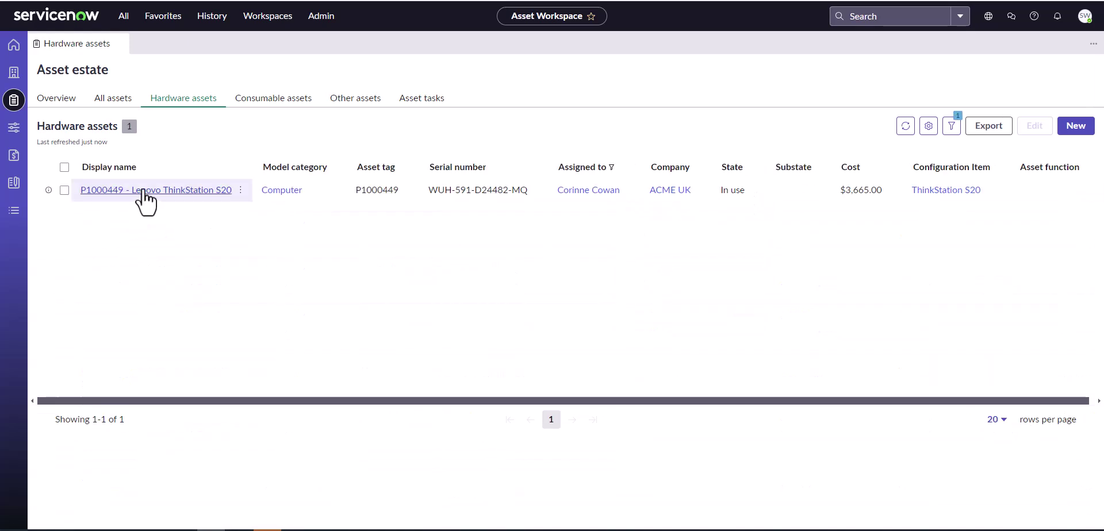
- Examine the Lenovo ThinkStation S20 asset's device allocations and the software installations of its configuration item, closing both records
left_click(146, 198)
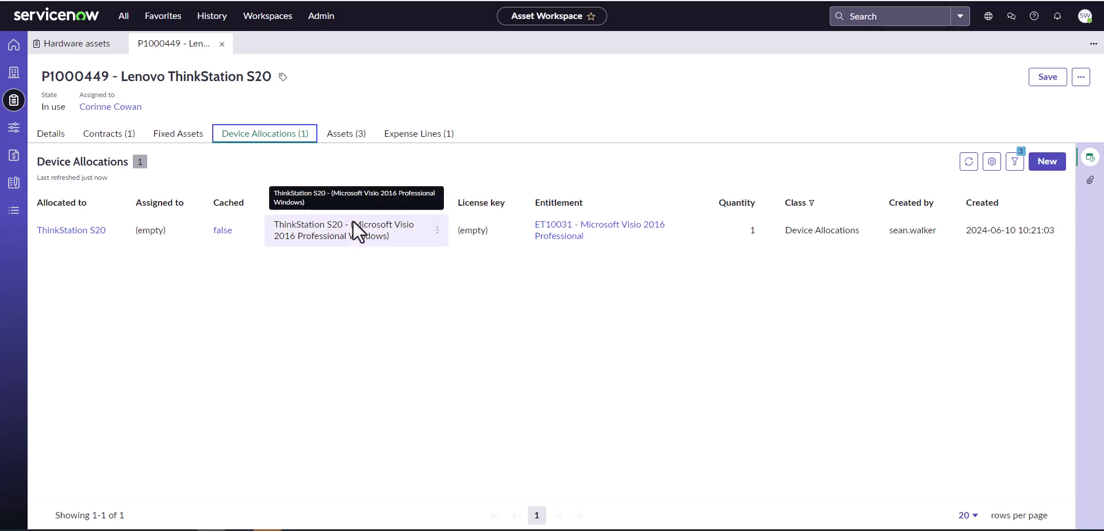
left_click(221, 44)
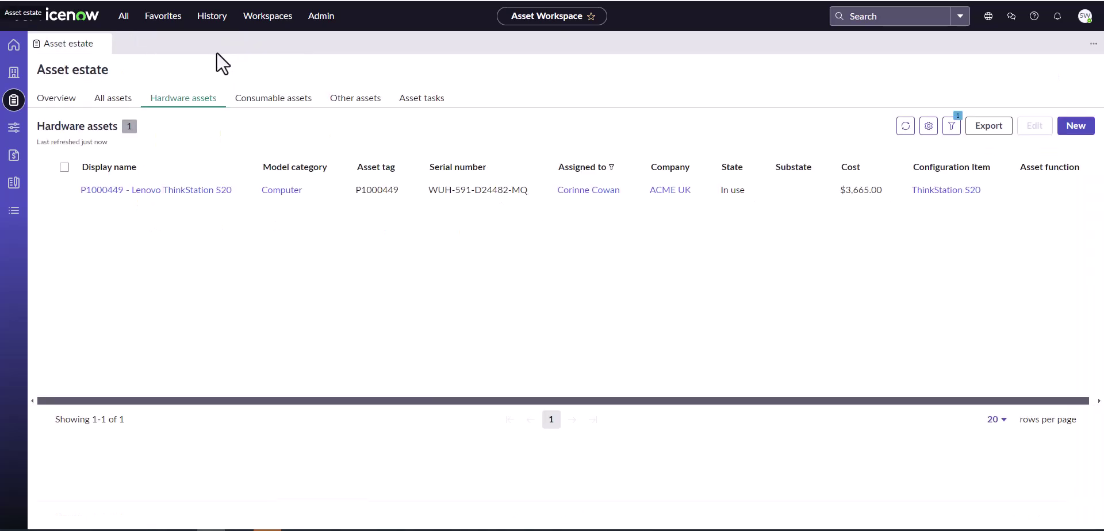
left_click(929, 191)
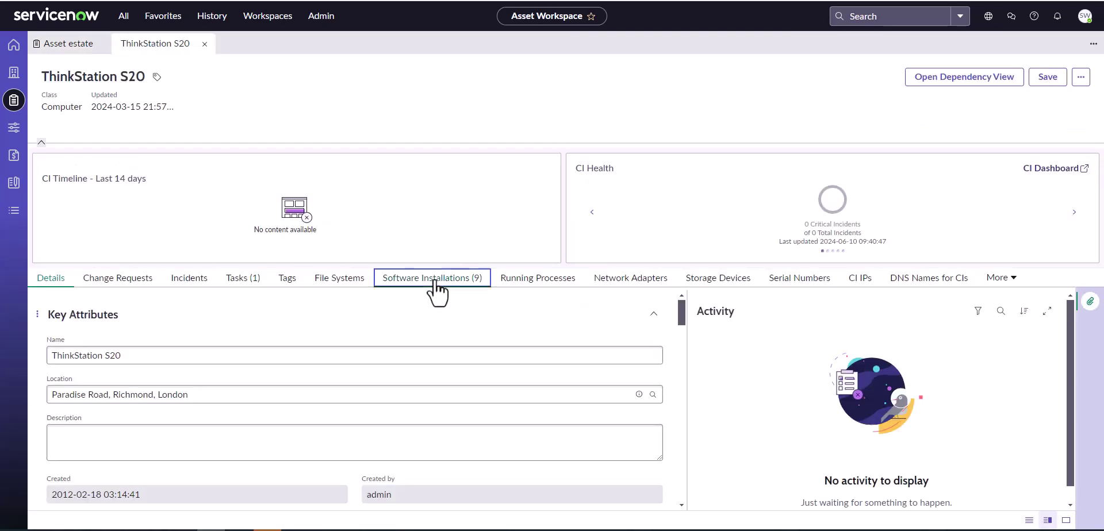
left_click(434, 281)
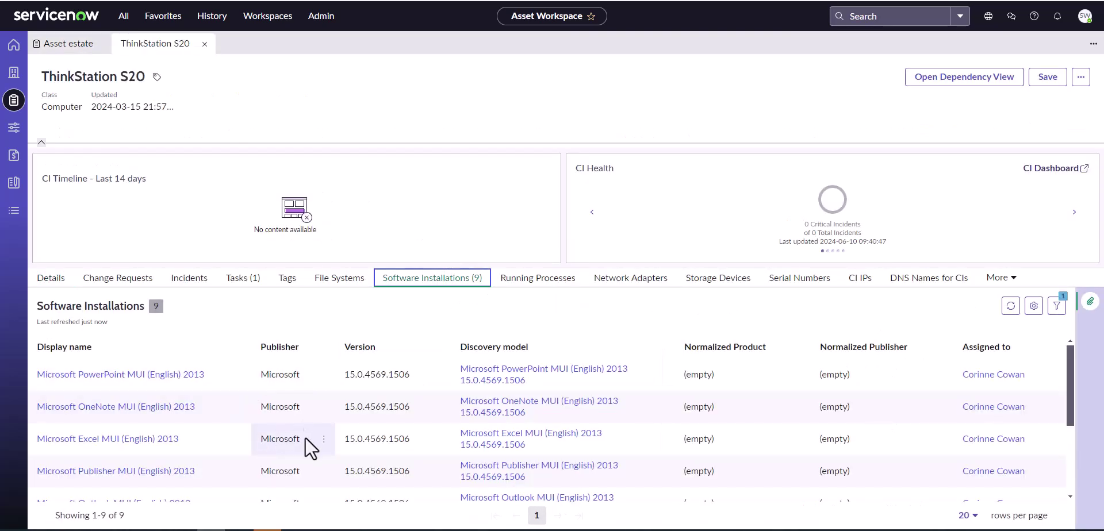
scroll(306, 437, "down", 5)
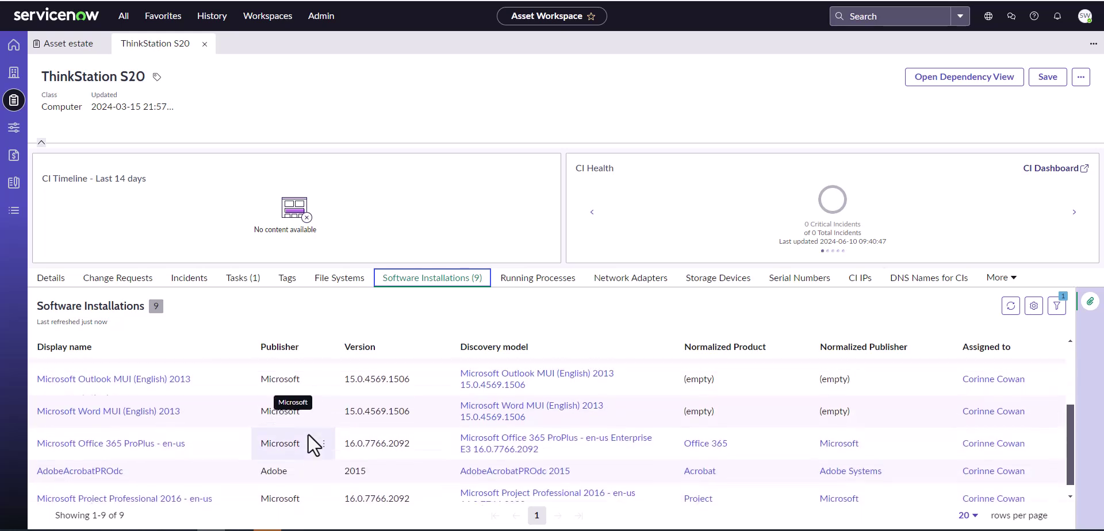
scroll(308, 434, "up", 5)
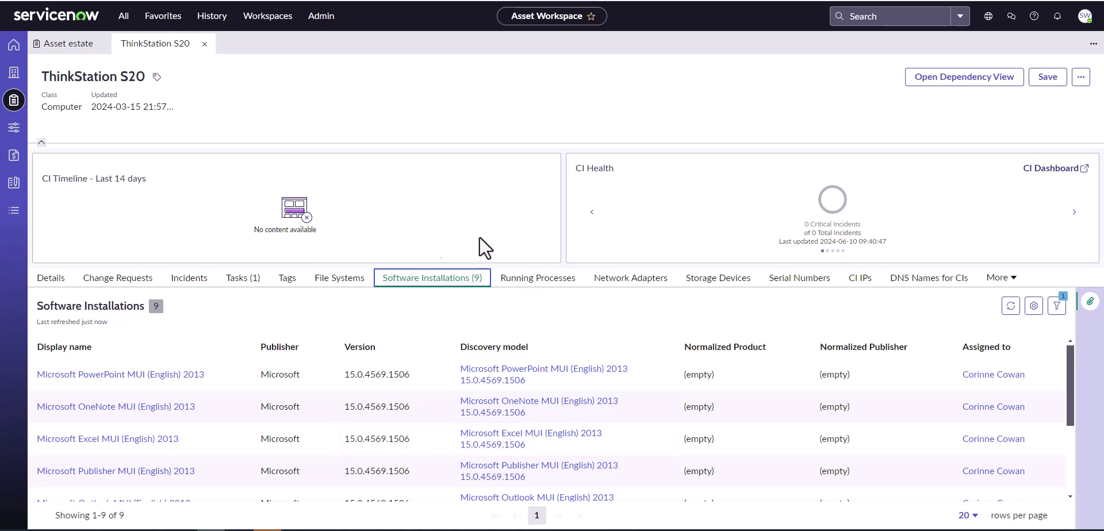
left_click(204, 45)
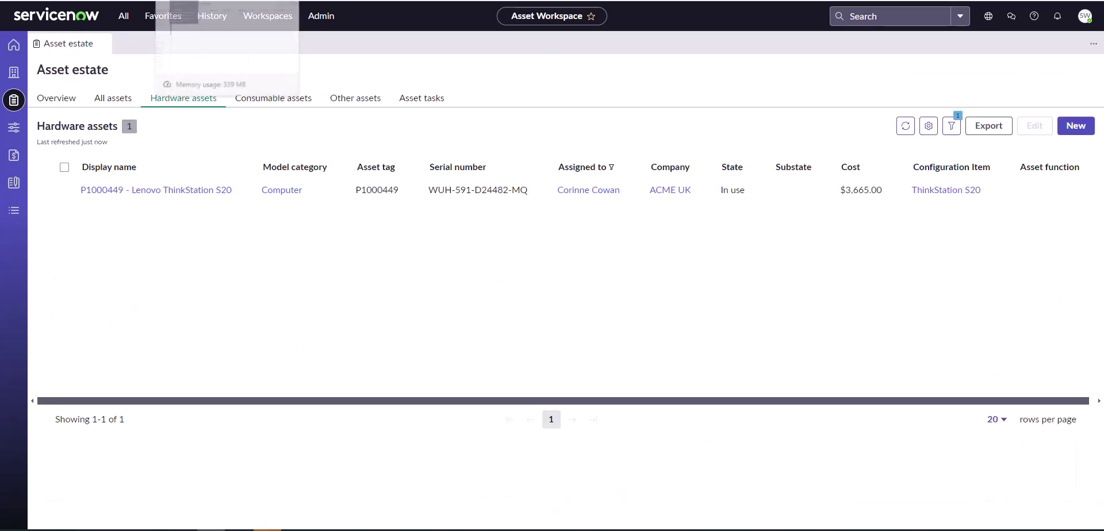
- Return to the Software Asset Workspace, search all modules for "service" and open the Service Catalog
left_click(224, 1)
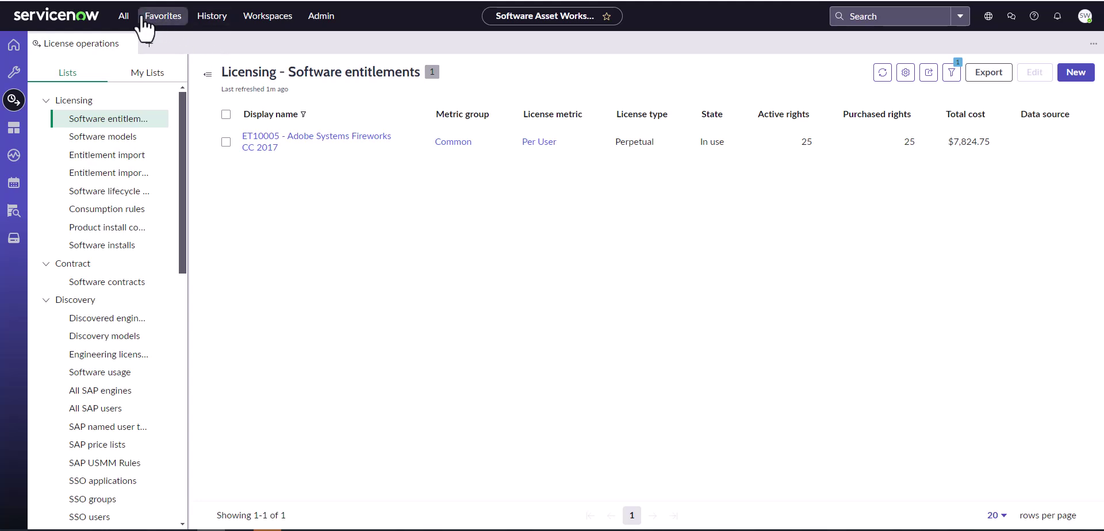
left_click(124, 16)
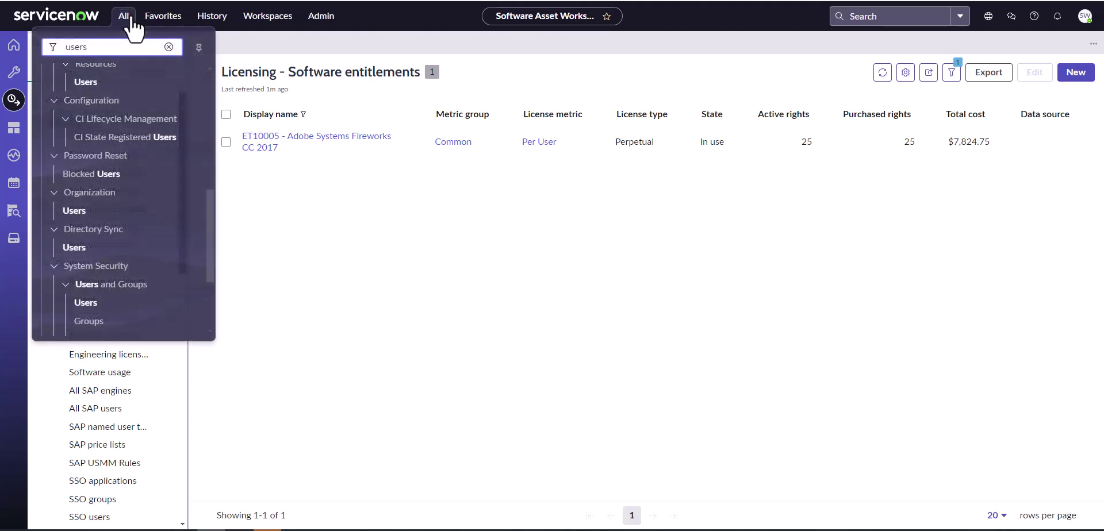
key("ctrl+a")
type("serv")
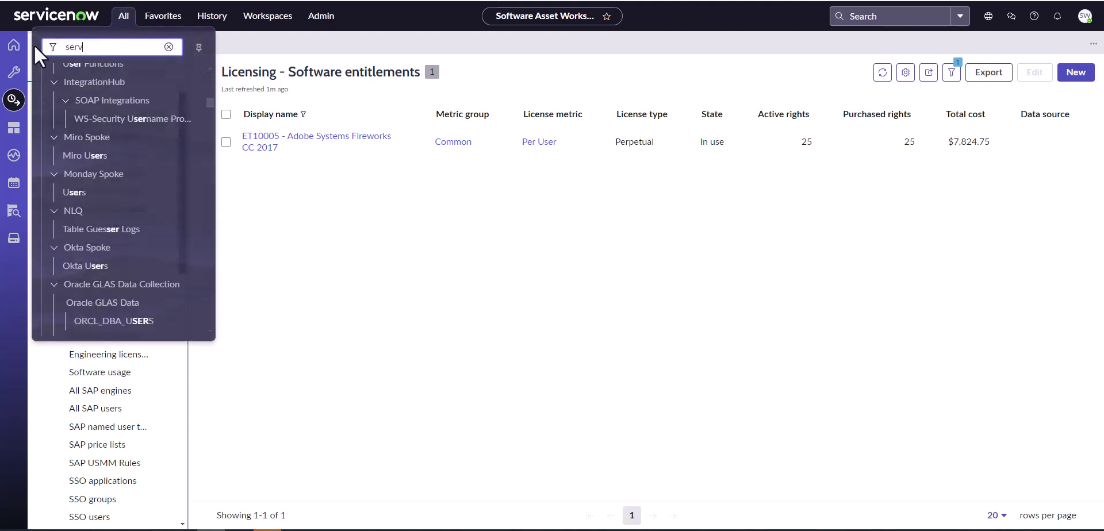
type("ice")
scroll(69, 136, "up", 3)
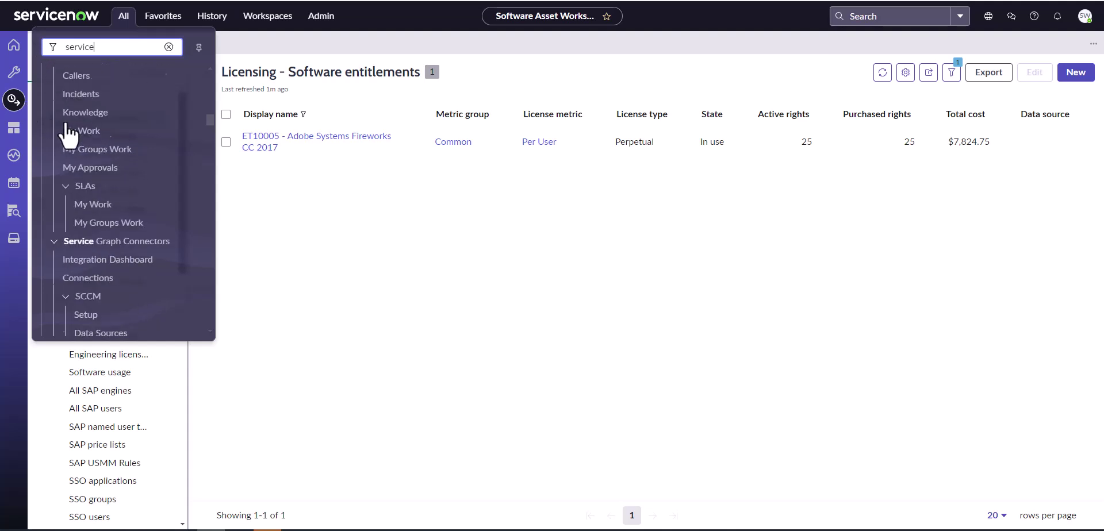
scroll(69, 135, "up", 10)
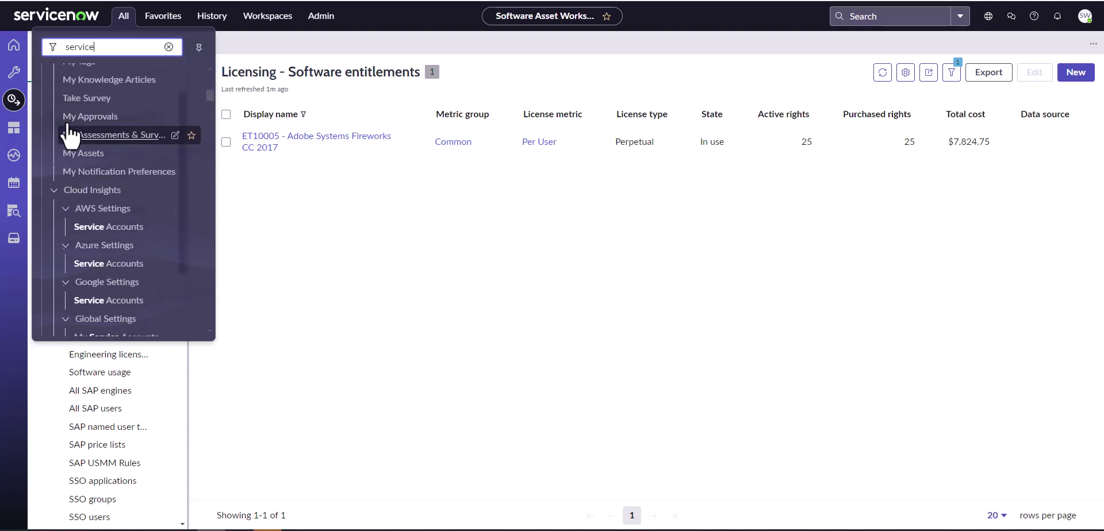
scroll(69, 135, "up", 5)
left_click(103, 246)
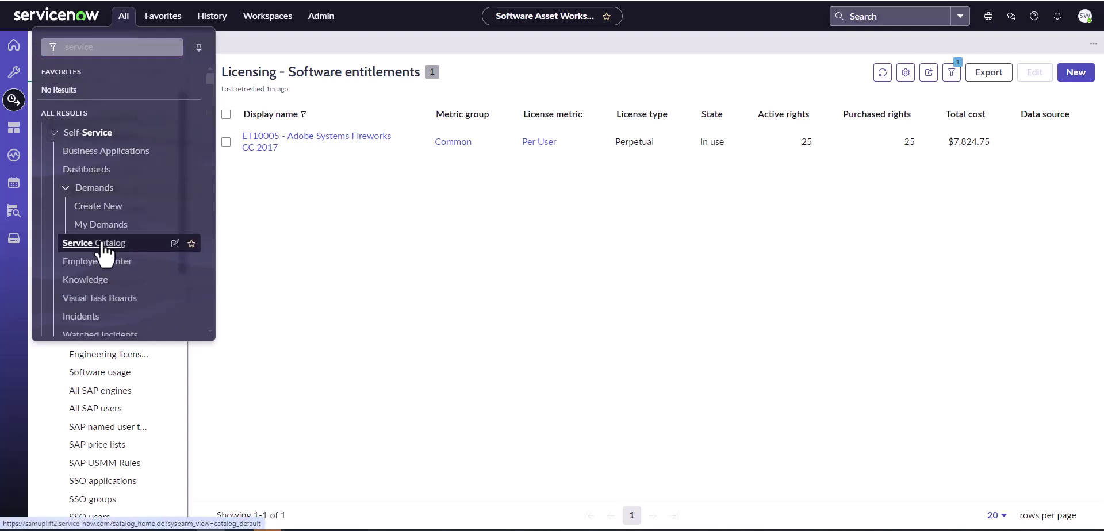
- Search the catalog for "reclaim" and open the Reclaim Asset item
left_click(939, 46)
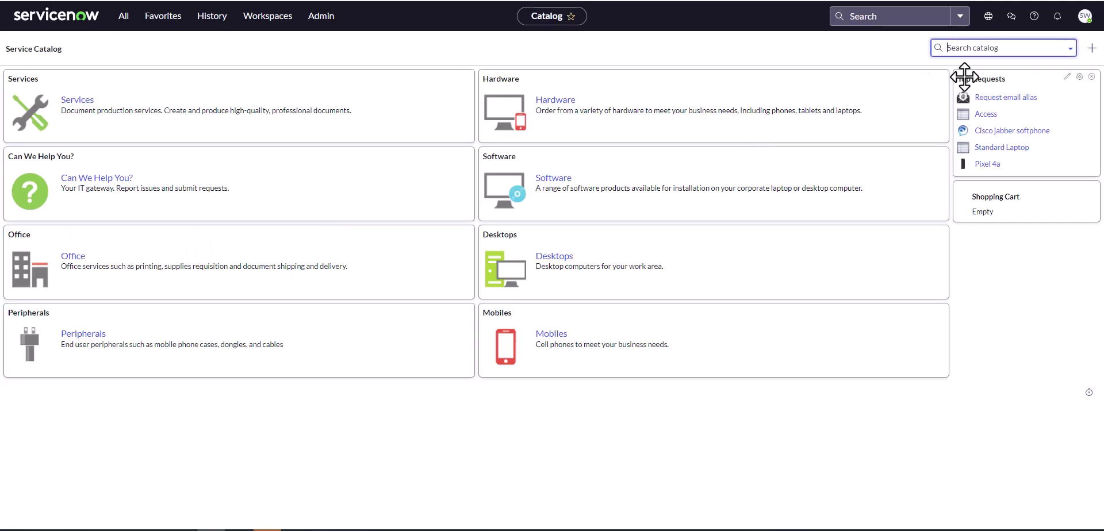
type("reclaim")
key("Return")
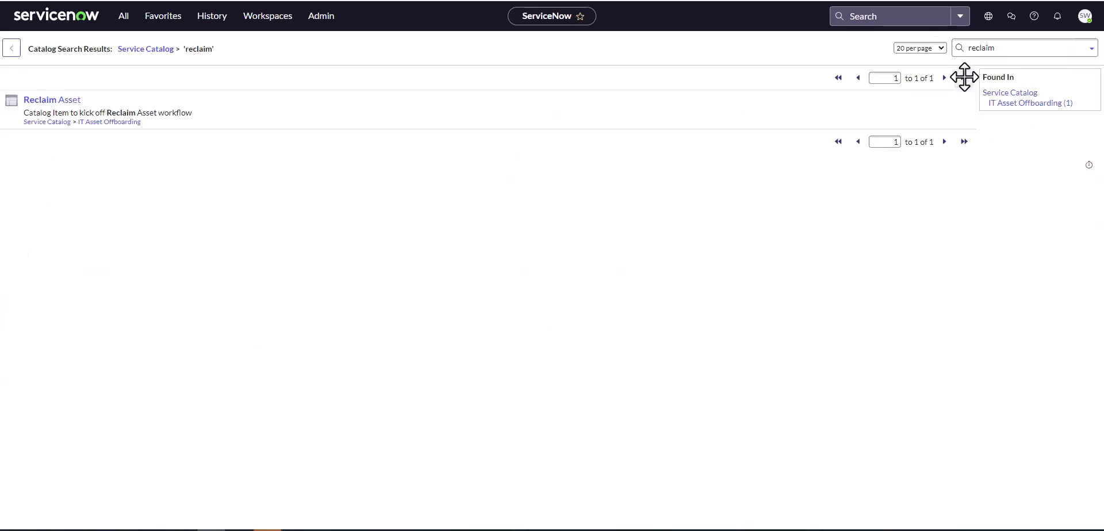
left_click(50, 101)
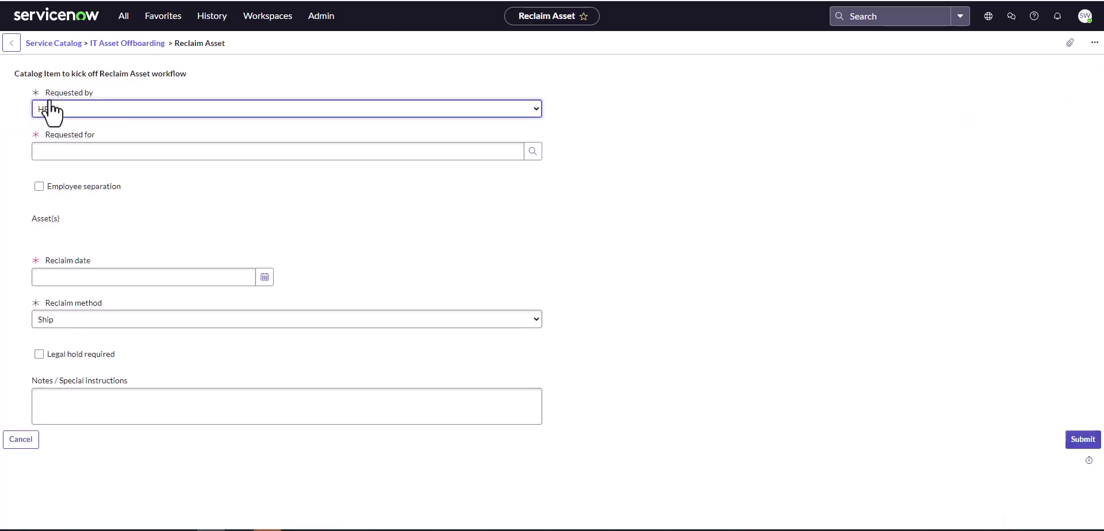
- Try the Asset Manager, Manager and User options for Requested by and set it back to HR
left_click(72, 157)
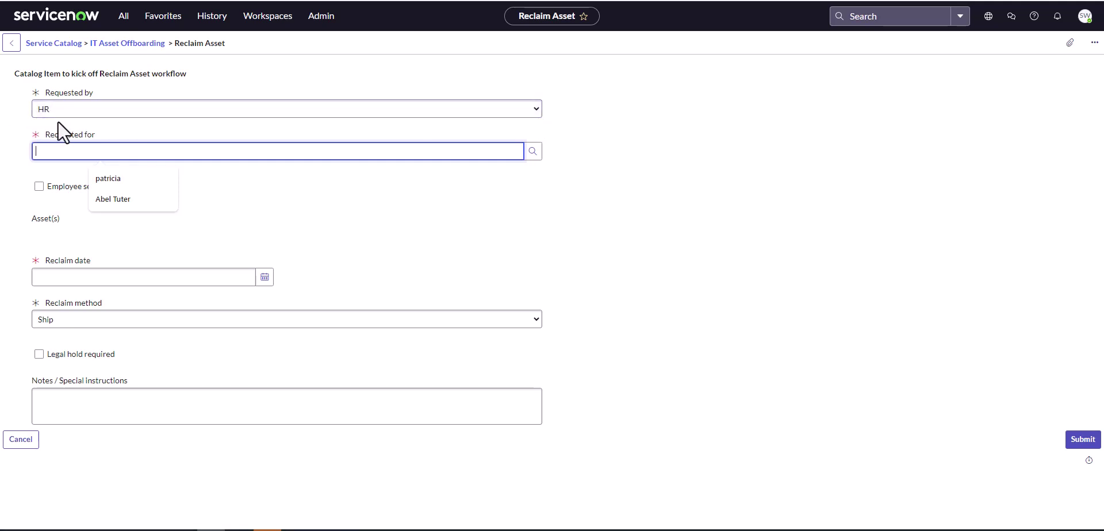
left_click(536, 112)
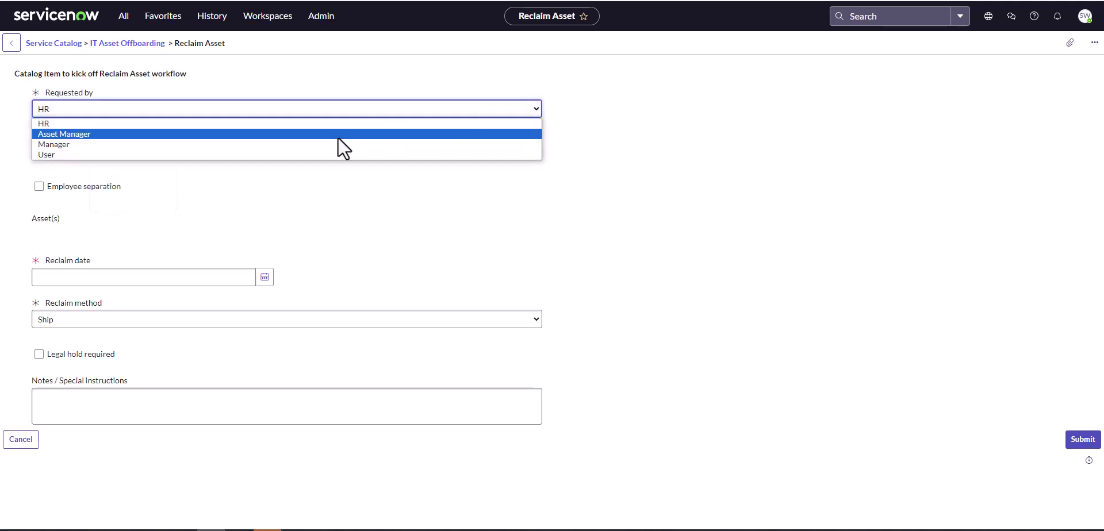
left_click(338, 136)
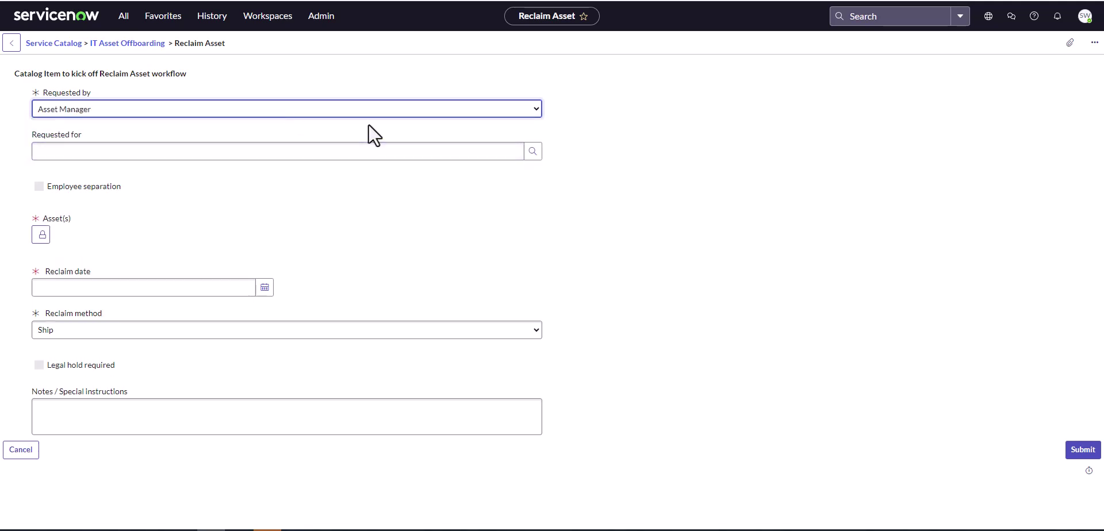
left_click(536, 112)
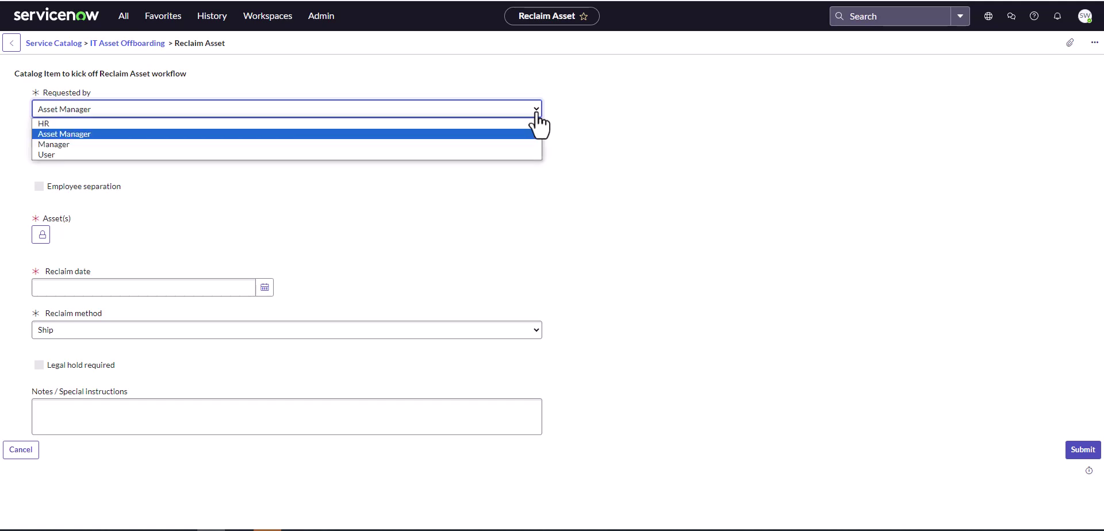
left_click(498, 146)
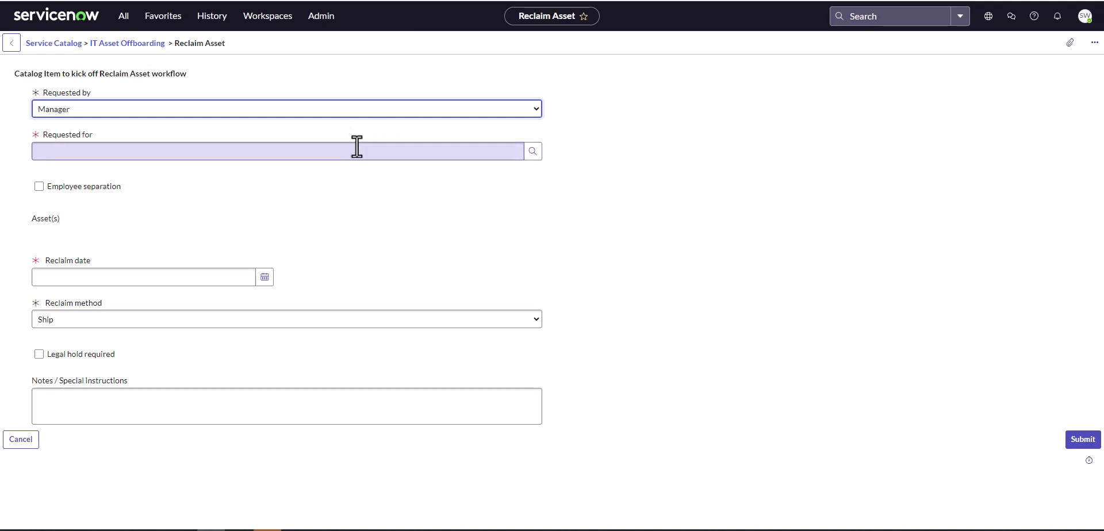
left_click(533, 111)
left_click(484, 134)
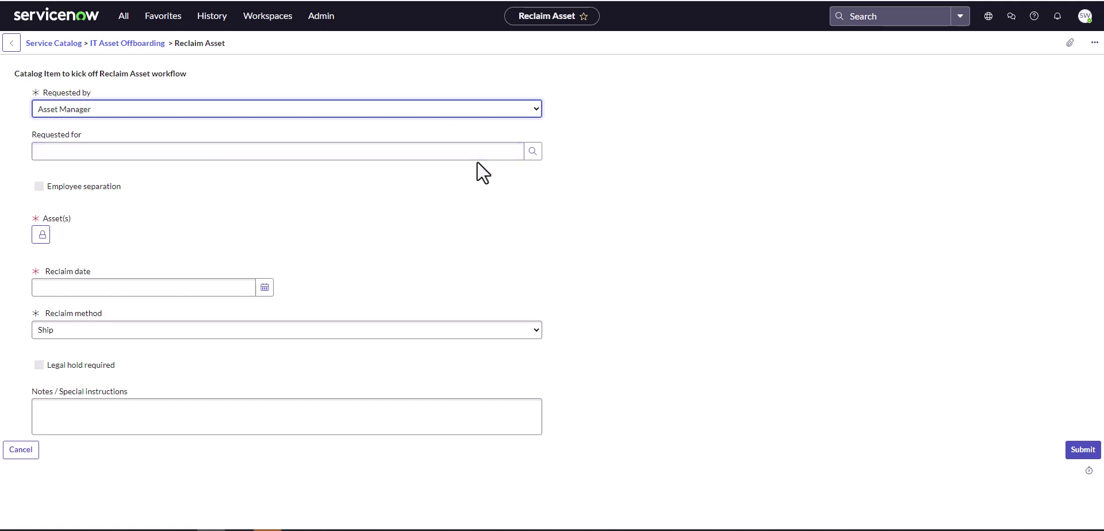
left_click(535, 112)
left_click(498, 124)
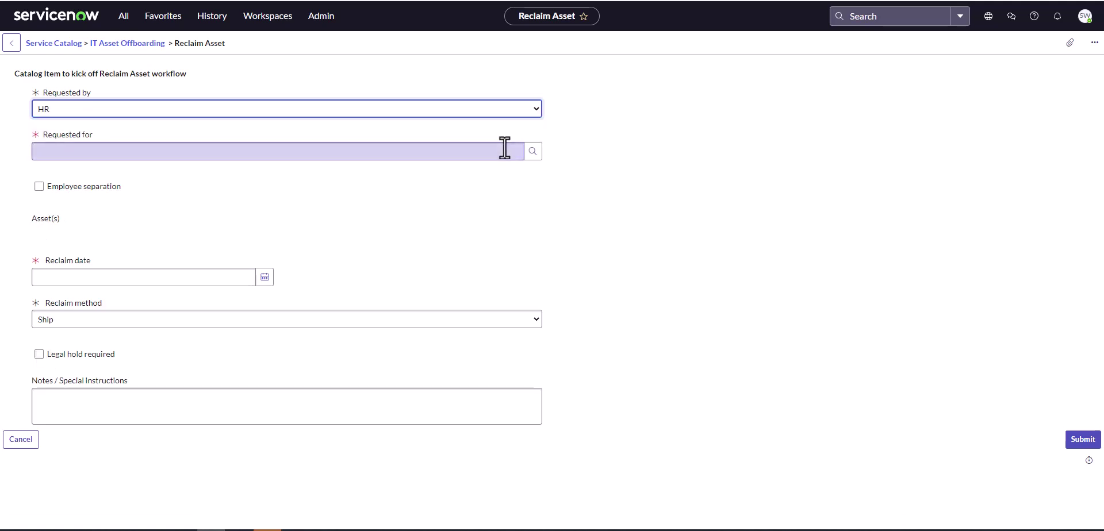
left_click(536, 110)
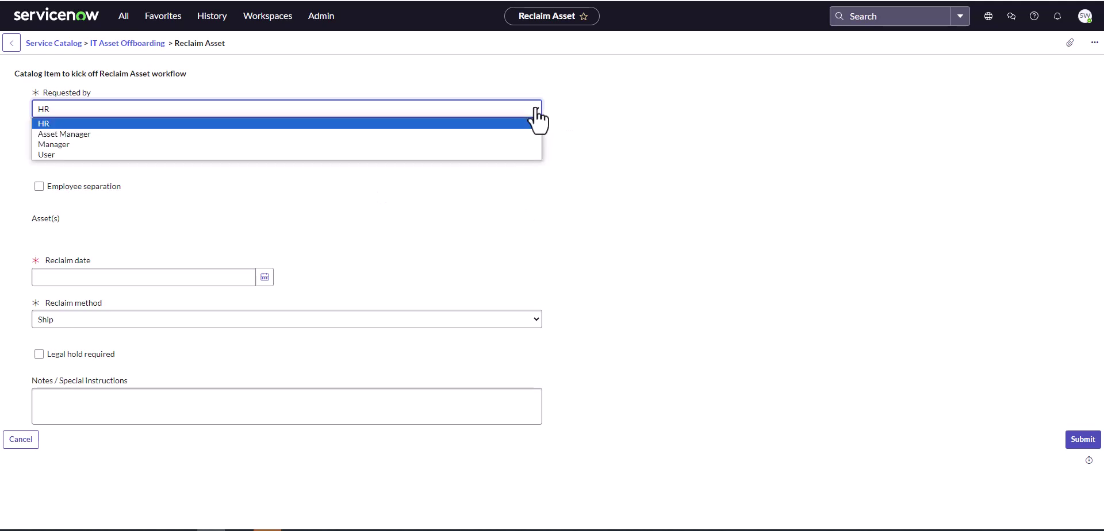
left_click(446, 155)
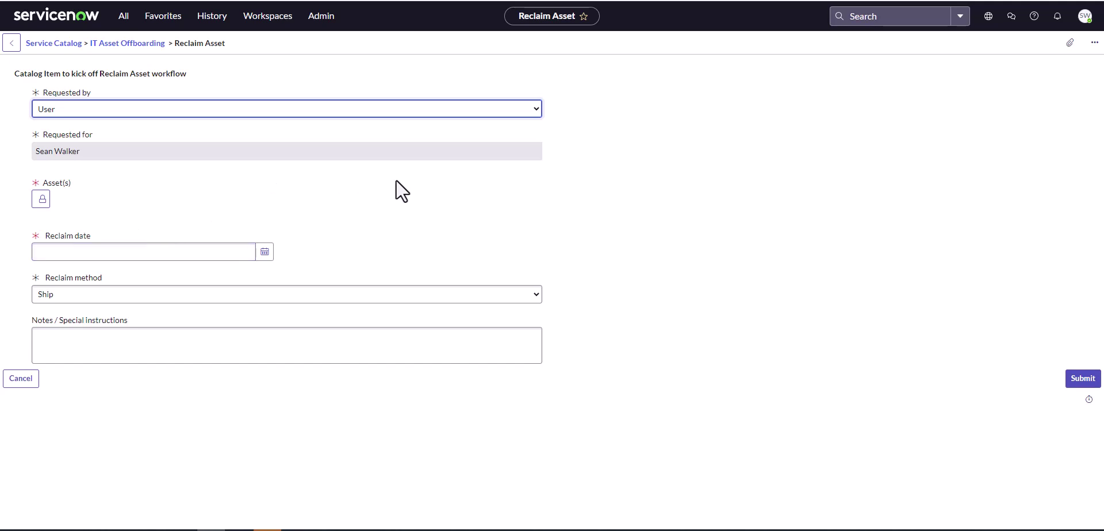
left_click(536, 109)
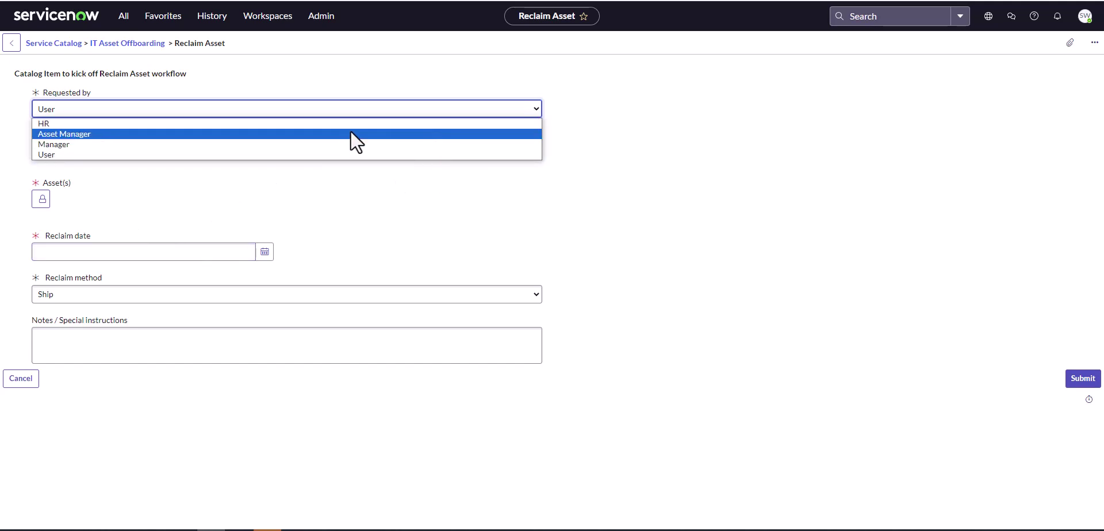
left_click(351, 123)
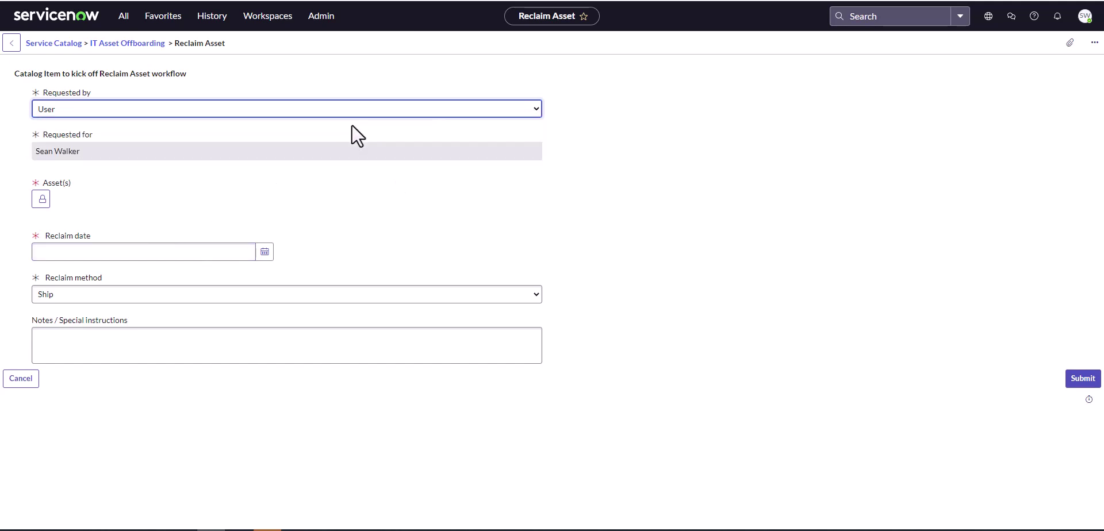
- Look up the departing employee by first name and select them as the person the reclaim is requested for
left_click(378, 152)
type("cori")
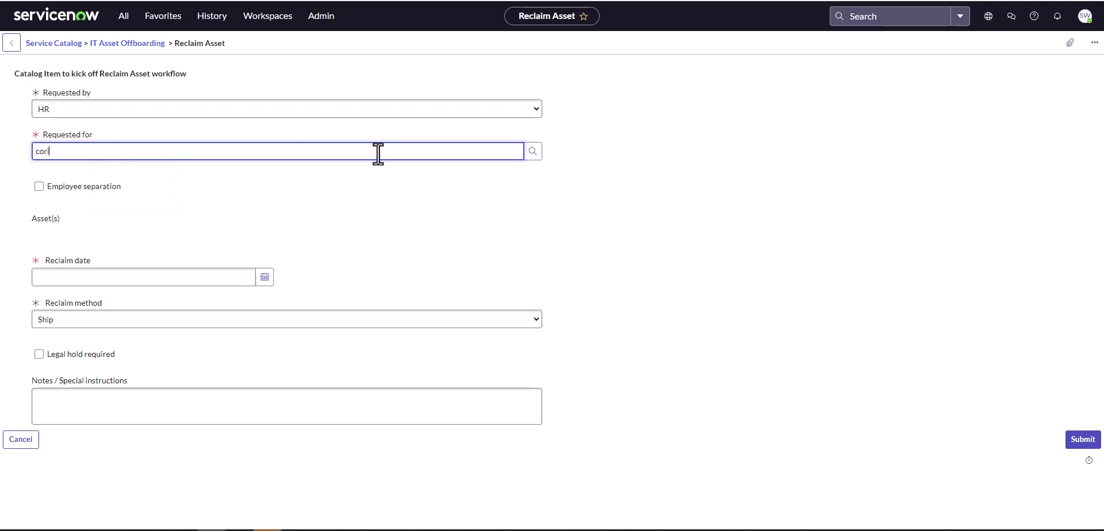
type("nn")
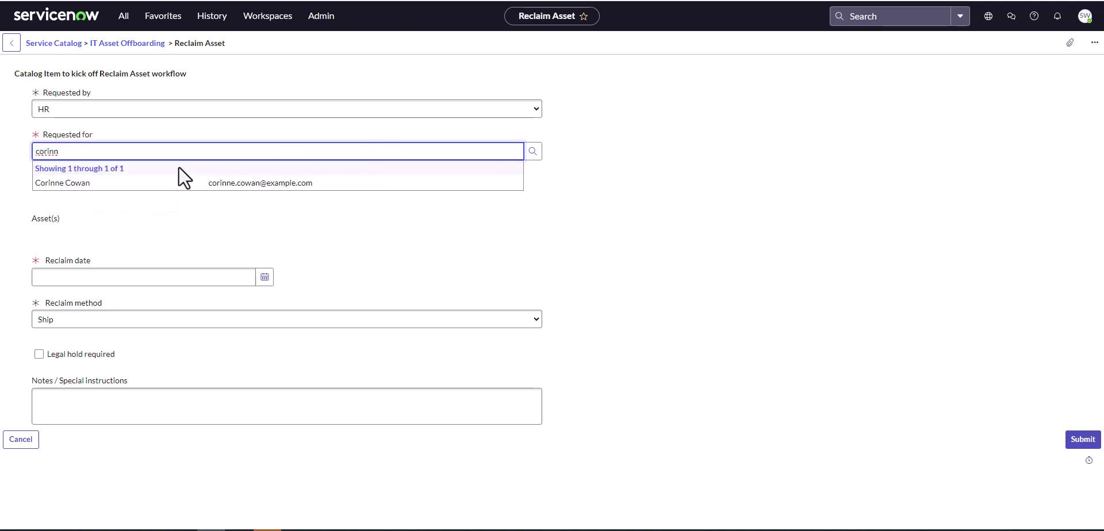
left_click(107, 182)
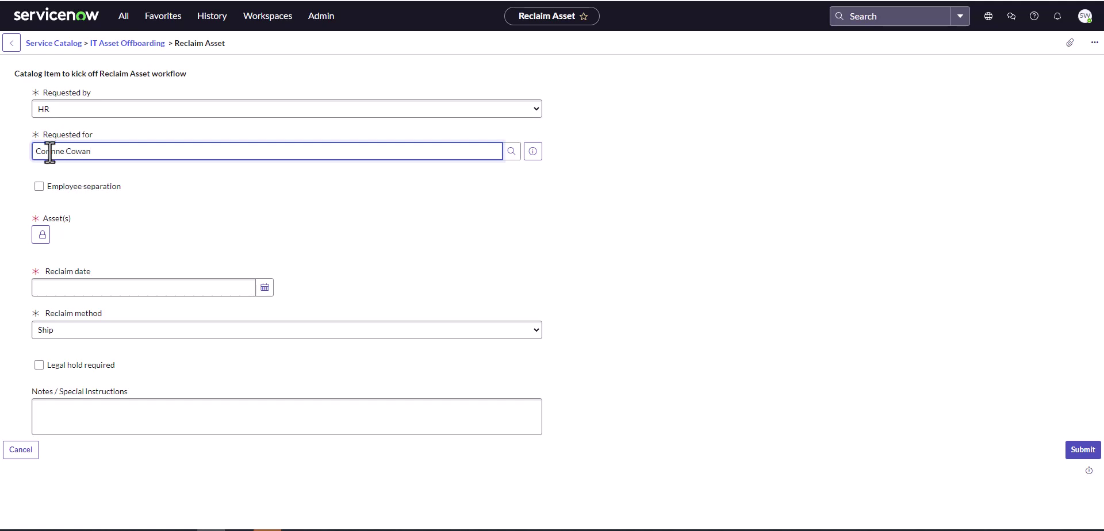
- Add the employee's Lenovo ThinkStation S20 to the assets and mark the request as an employee separation
left_click(41, 234)
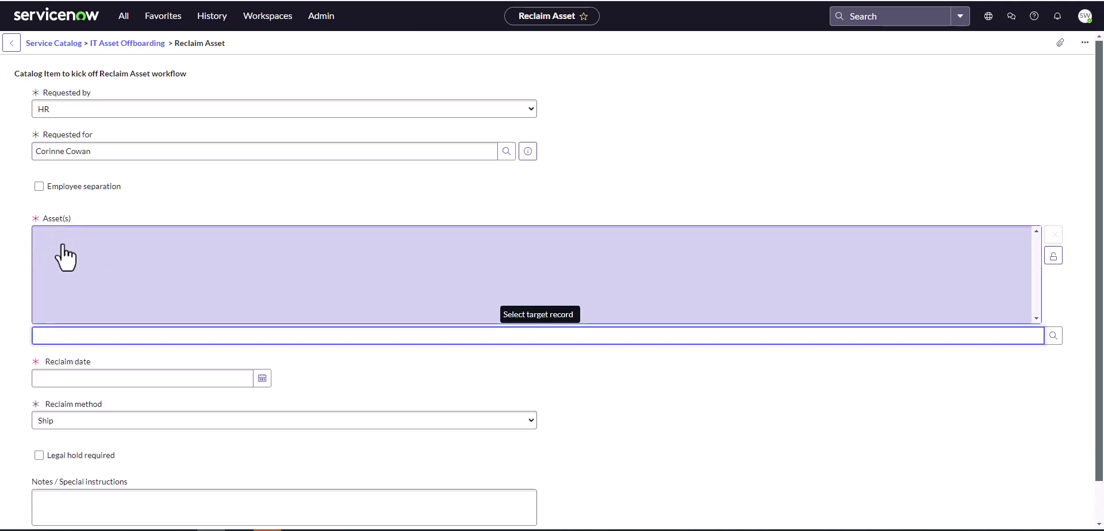
left_click(1054, 336)
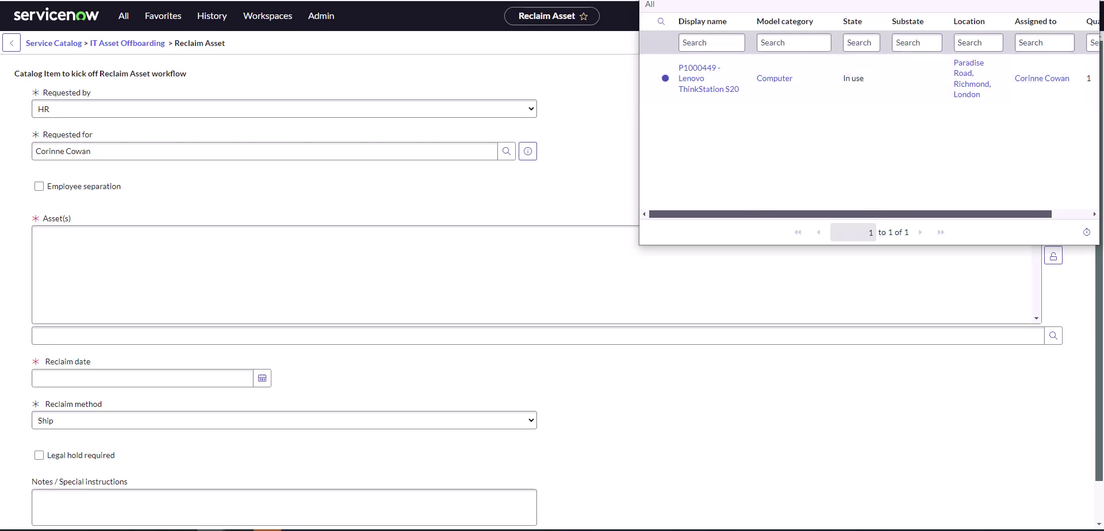
left_click(697, 78)
left_click(39, 187)
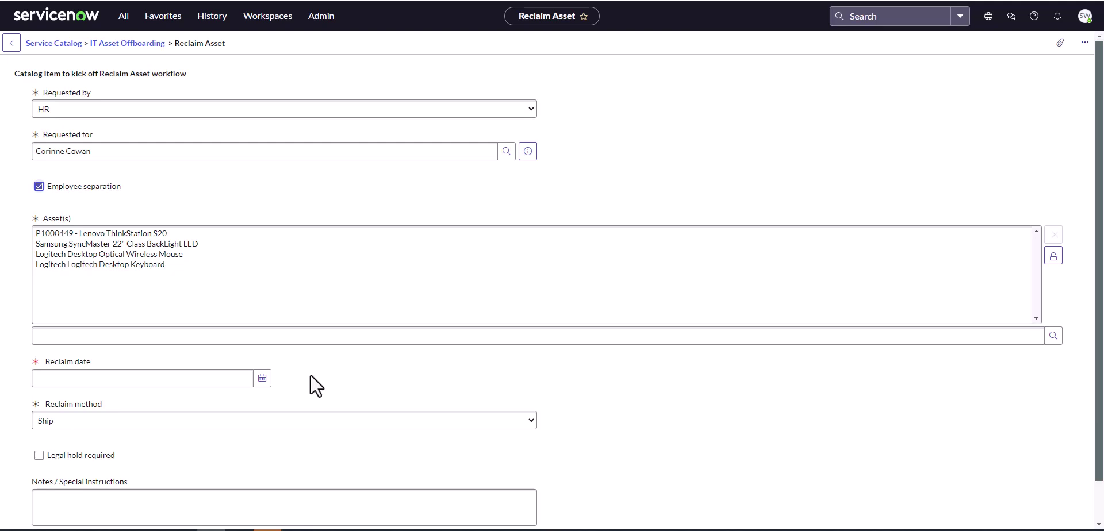
- Set the reclaim date to 2024-06-10 and the reclaim method to Drop off
left_click(263, 379)
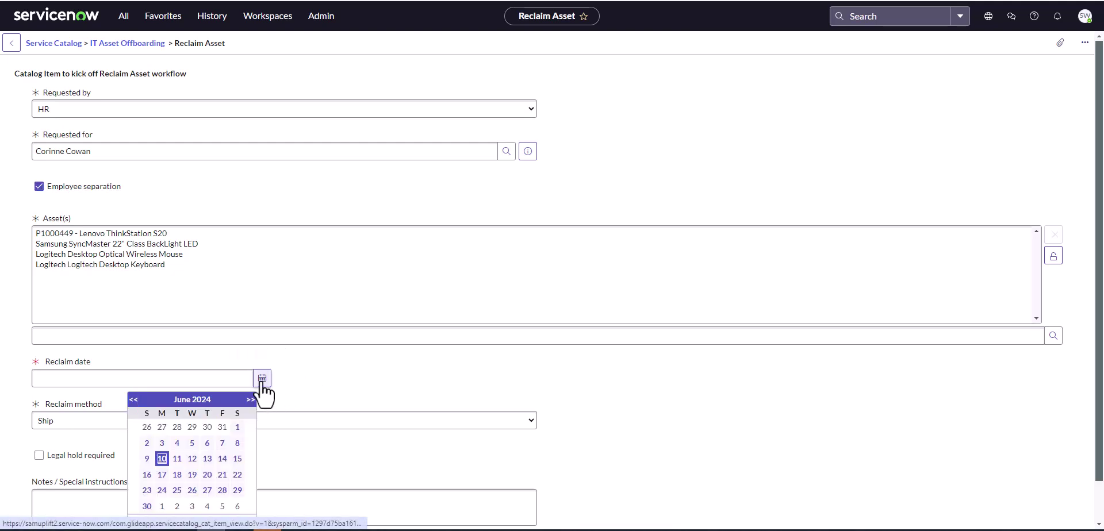
left_click(162, 459)
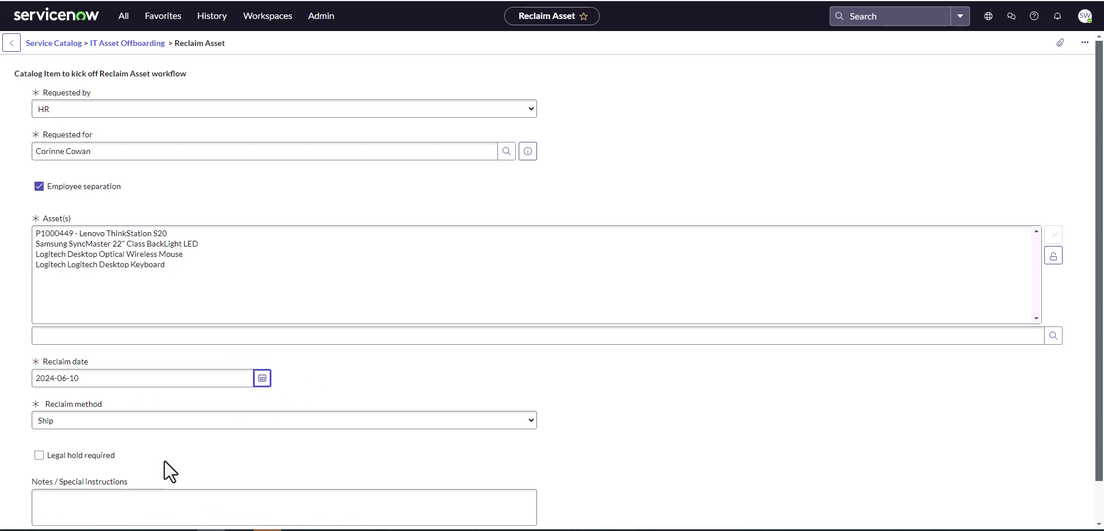
left_click(179, 421)
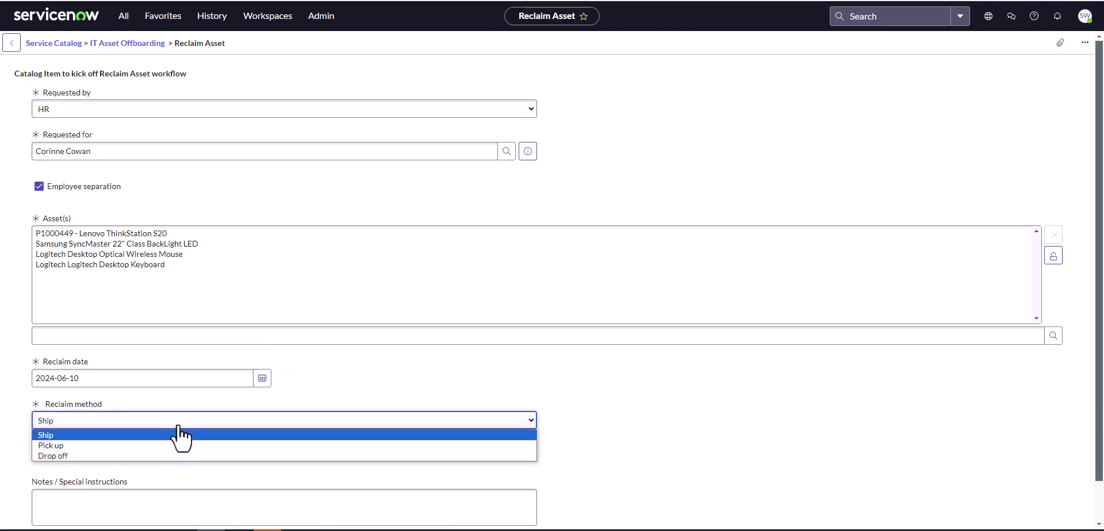
left_click(139, 457)
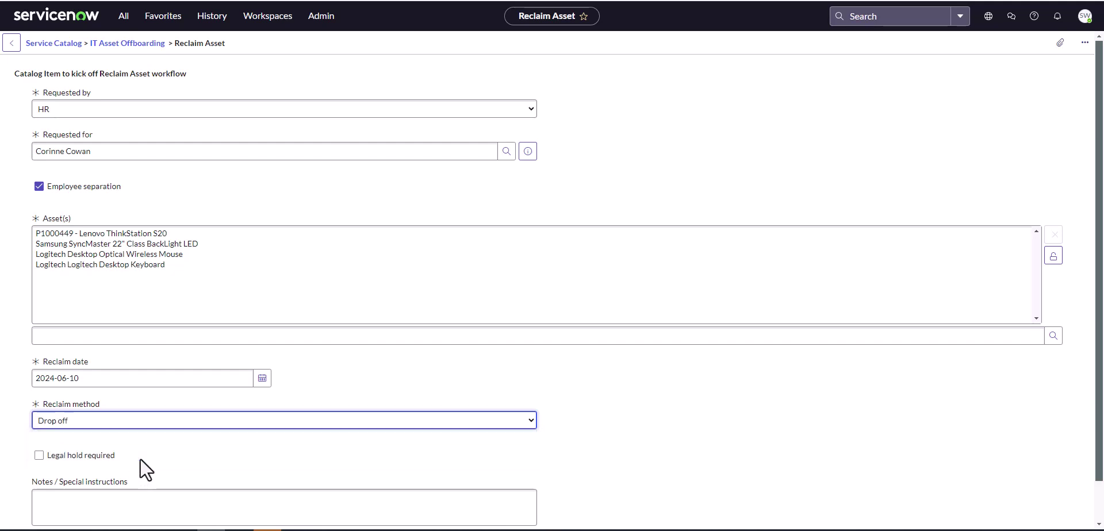
- Add the special instruction "Employee is leaving the company today" and submit the request
scroll(170, 470, "down", 1)
left_click(170, 470)
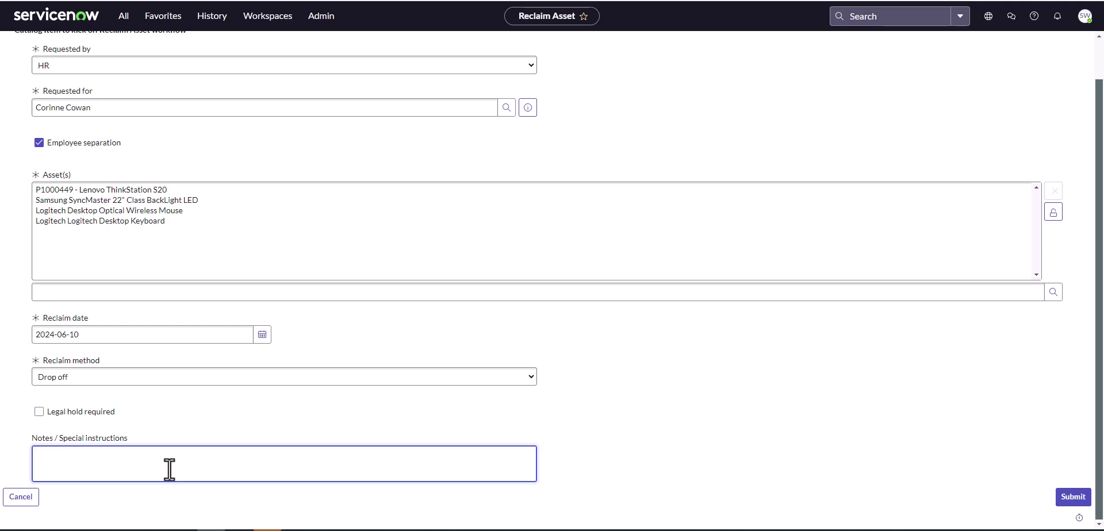
type("Employee is leaving the company today")
left_click(1069, 499)
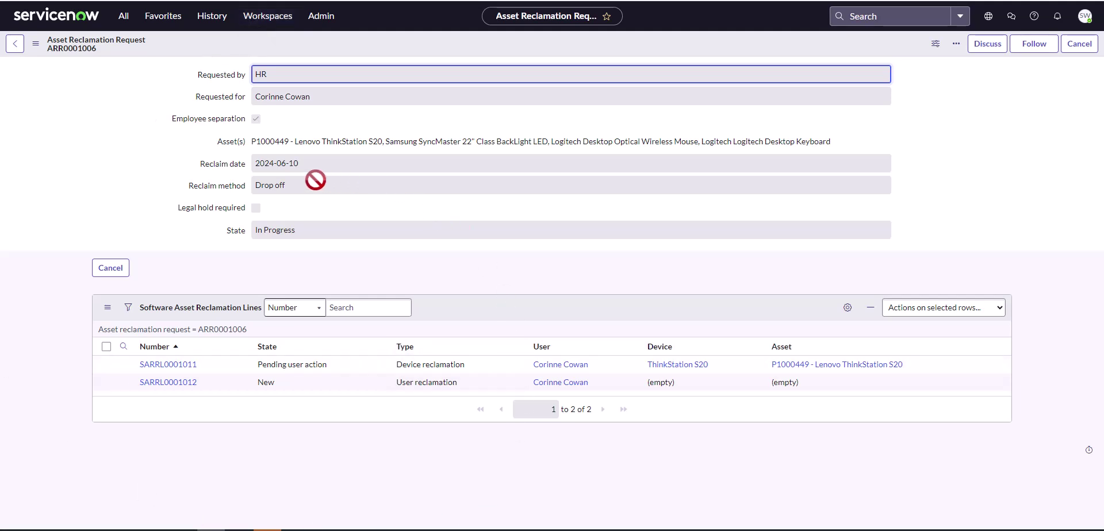
- Search all modules for "inventory" and open the list of Asset Reclamation Requests
left_click(122, 18)
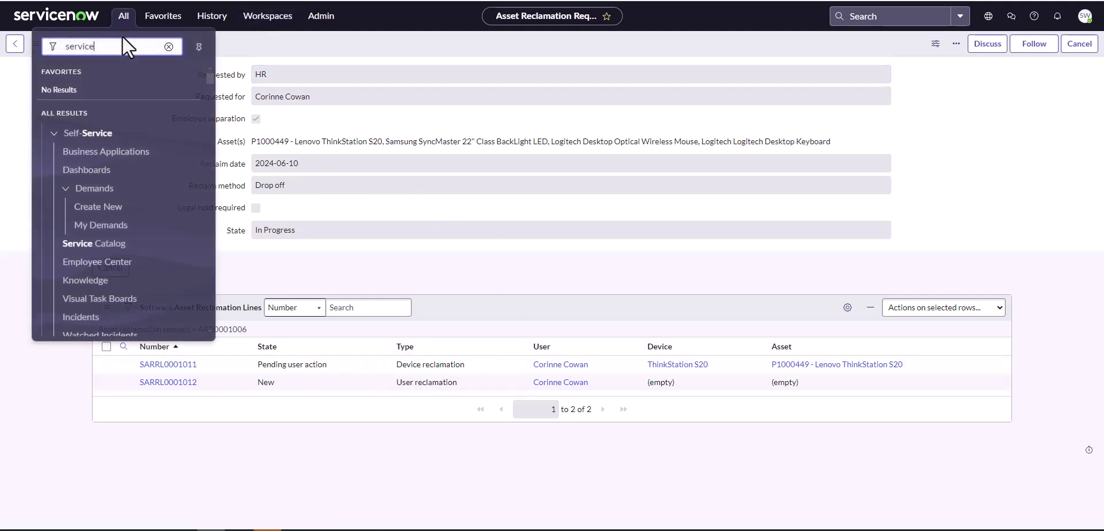
double_click(88, 51)
type("invent")
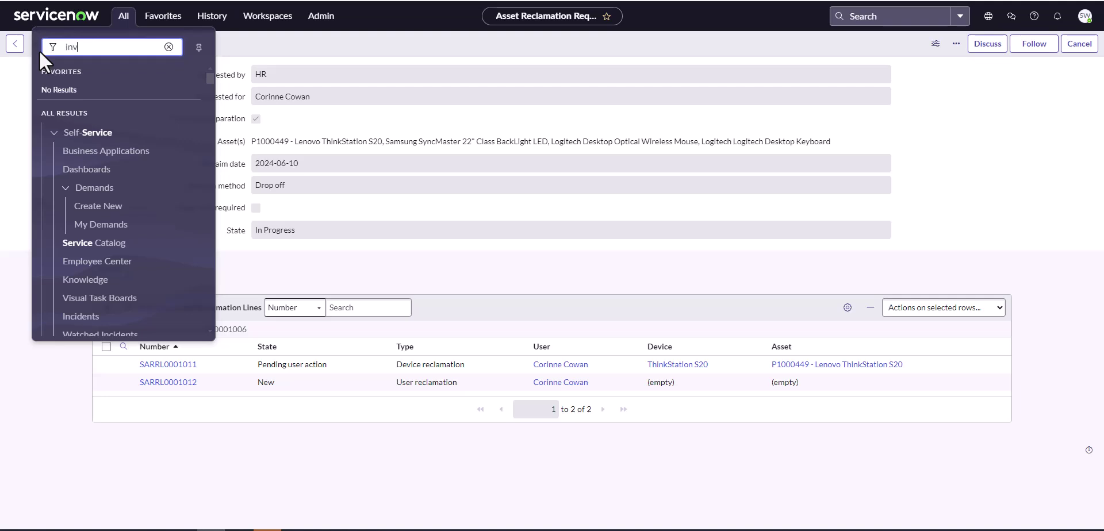
type("ory")
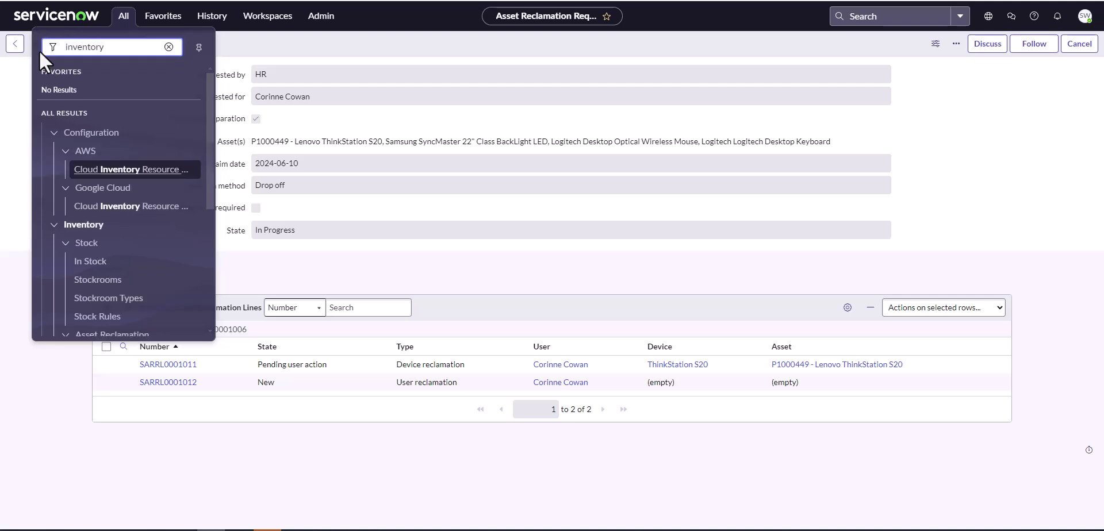
scroll(87, 265, "down", 2)
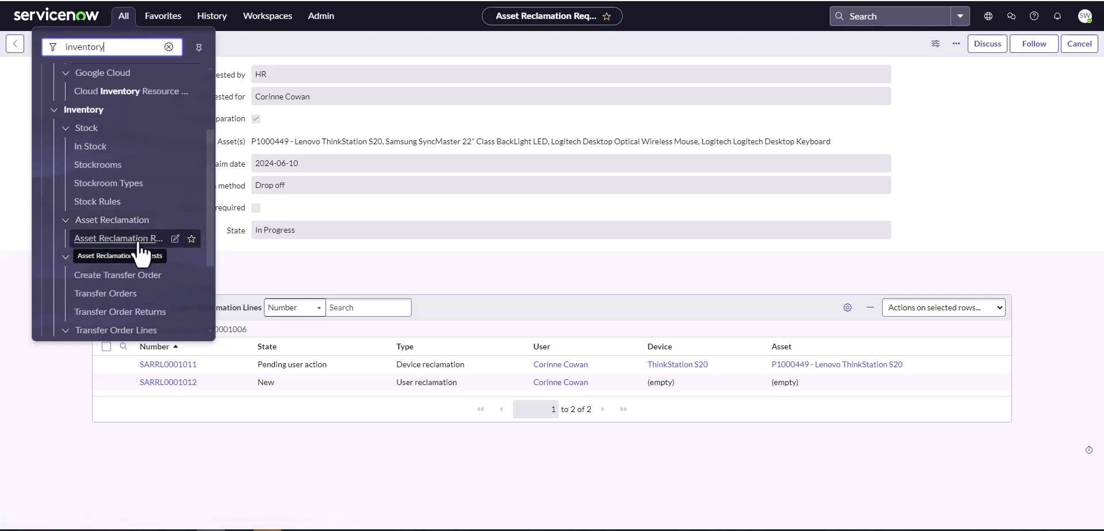
left_click(130, 239)
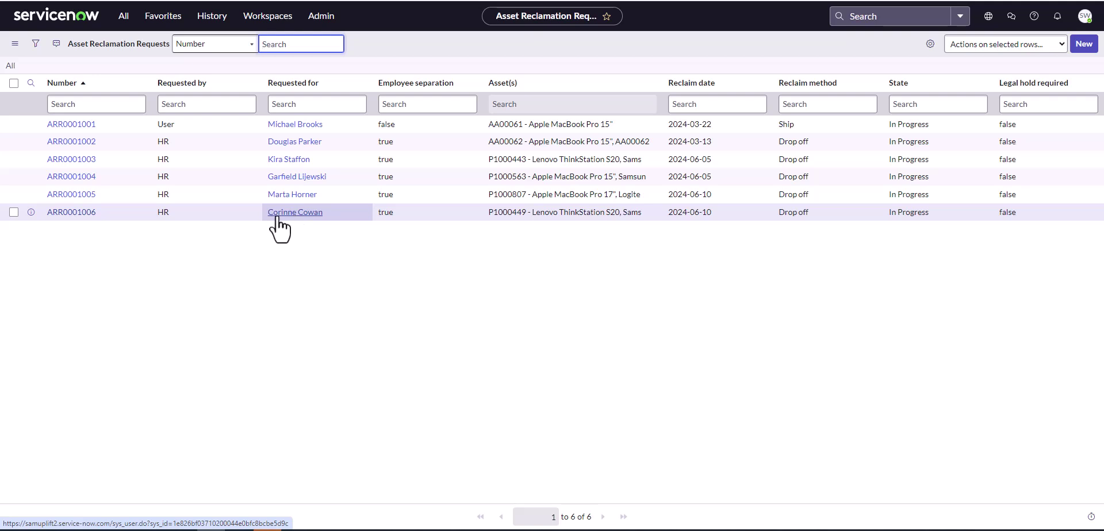
- Open the employee's reclamation request and examine its device reclamation line and the task "Receive, evaluate and update asset"
left_click(81, 216)
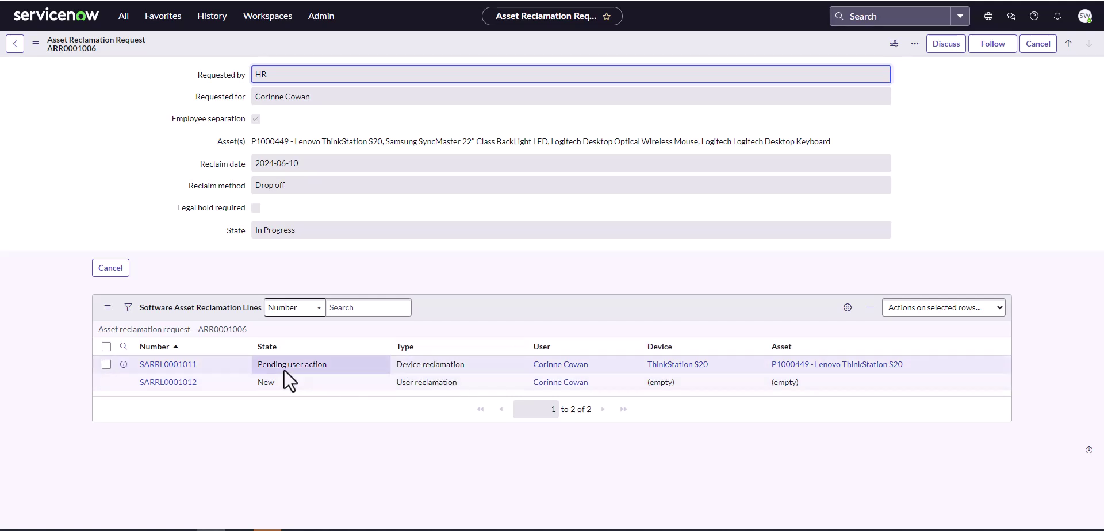
left_click(182, 366)
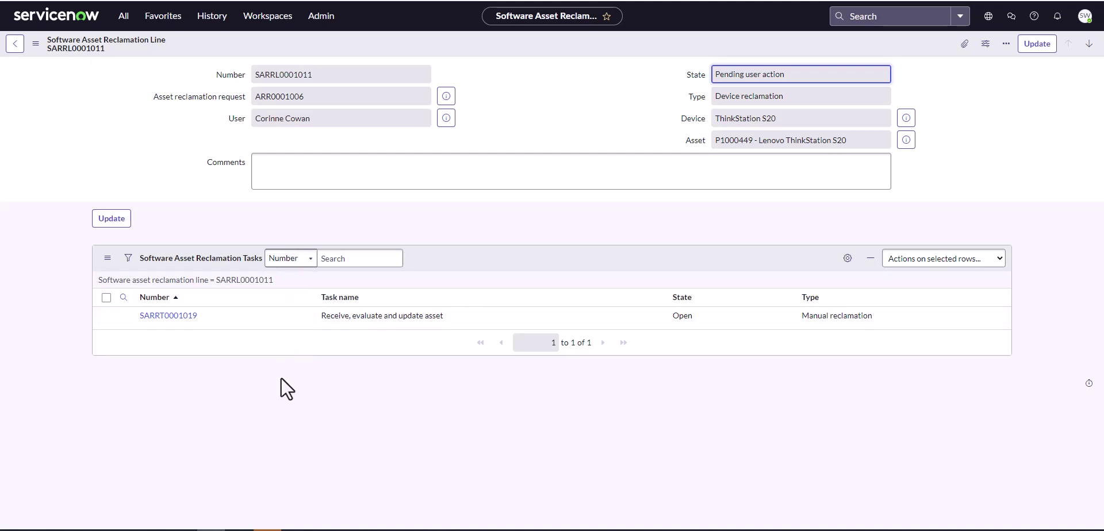
left_click(182, 319)
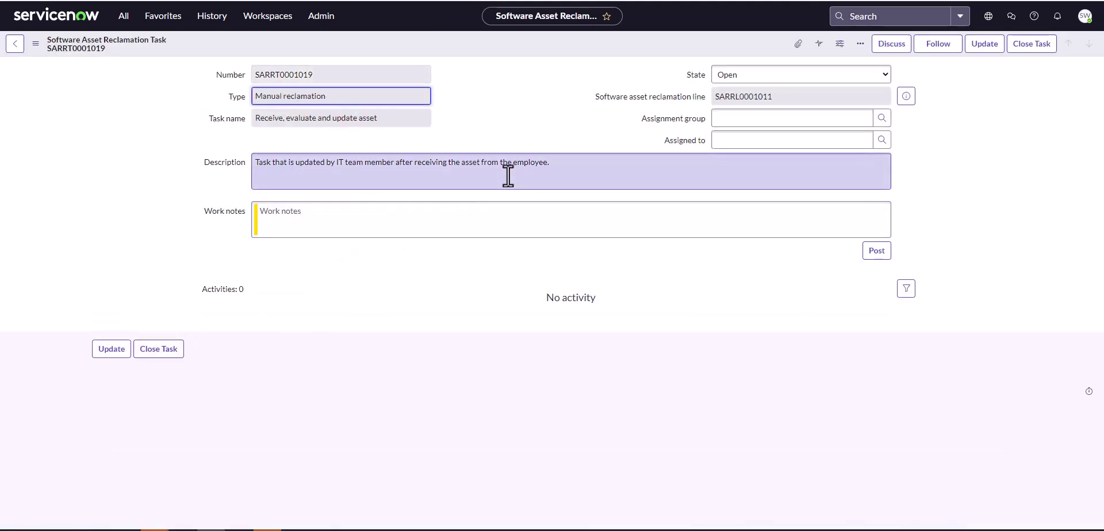
- In the Asset Workspace, open hardware asset P1000449 - Lenovo ThinkStation S20 and set its state to In stock with substate Pending repair
left_click(268, 16)
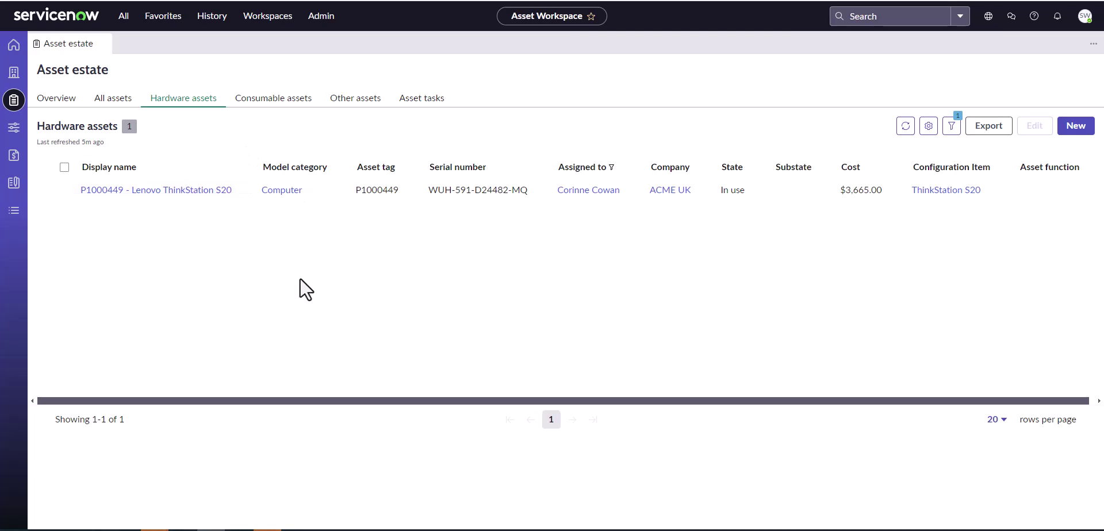
left_click(147, 193)
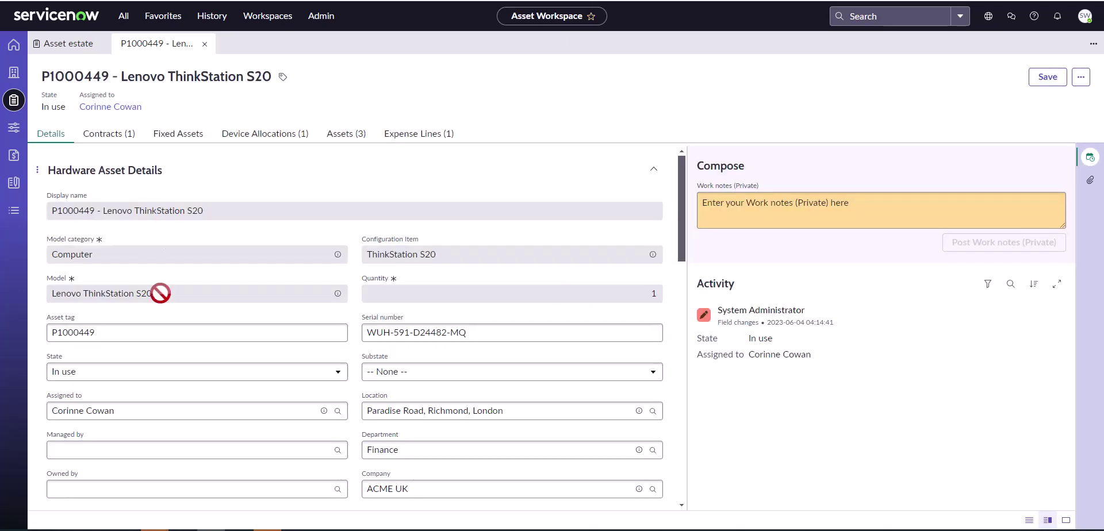
left_click(162, 373)
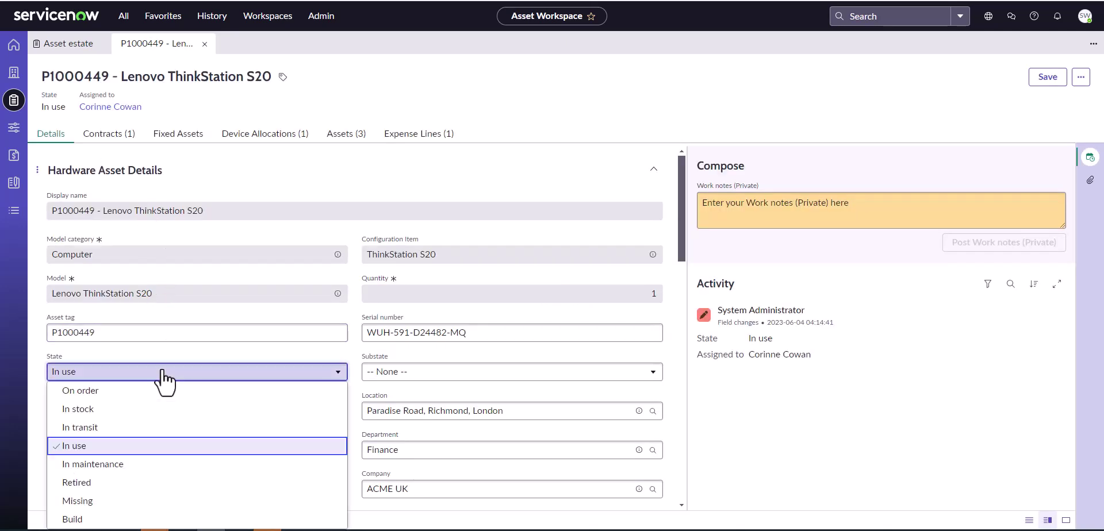
left_click(149, 409)
left_click(392, 371)
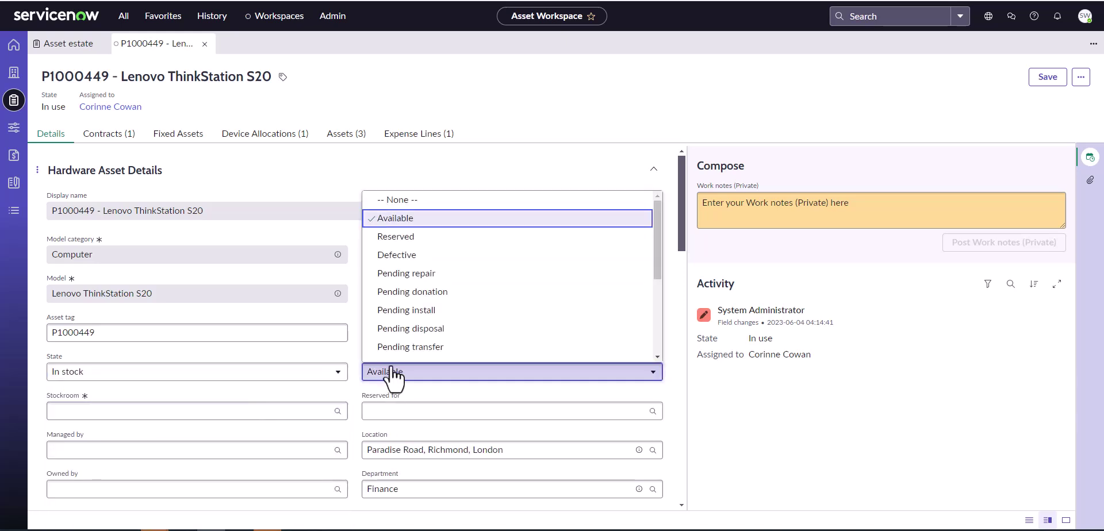
left_click(405, 264)
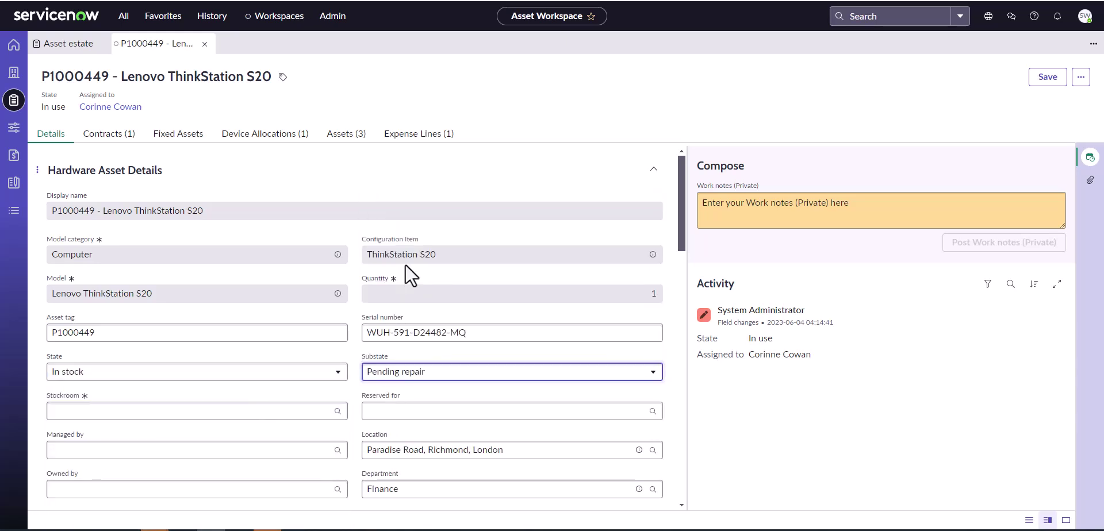
- Assign the asset to the stockroom "San Diego Border - Pickup/Dropoff" and save the record
left_click(320, 418)
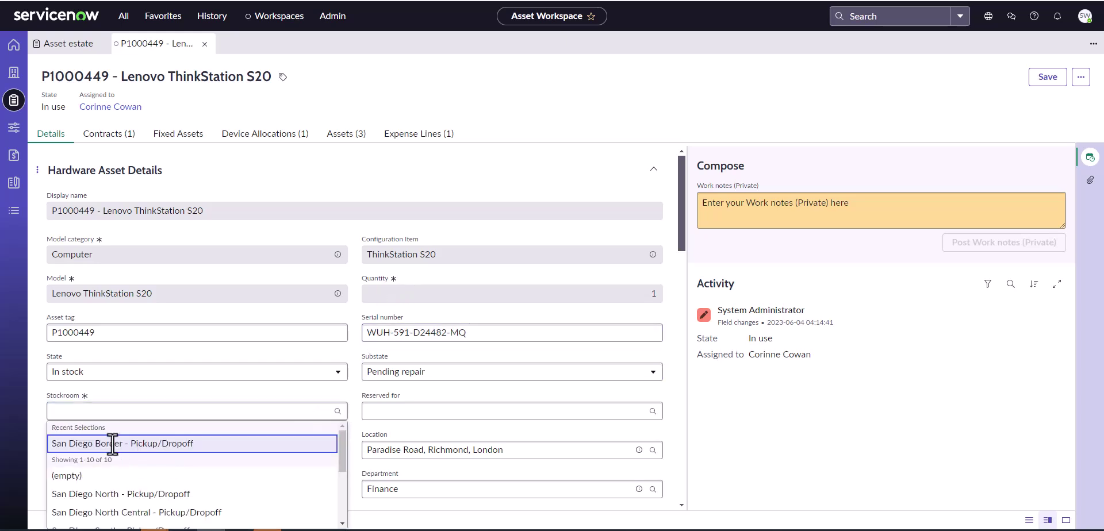
left_click(113, 444)
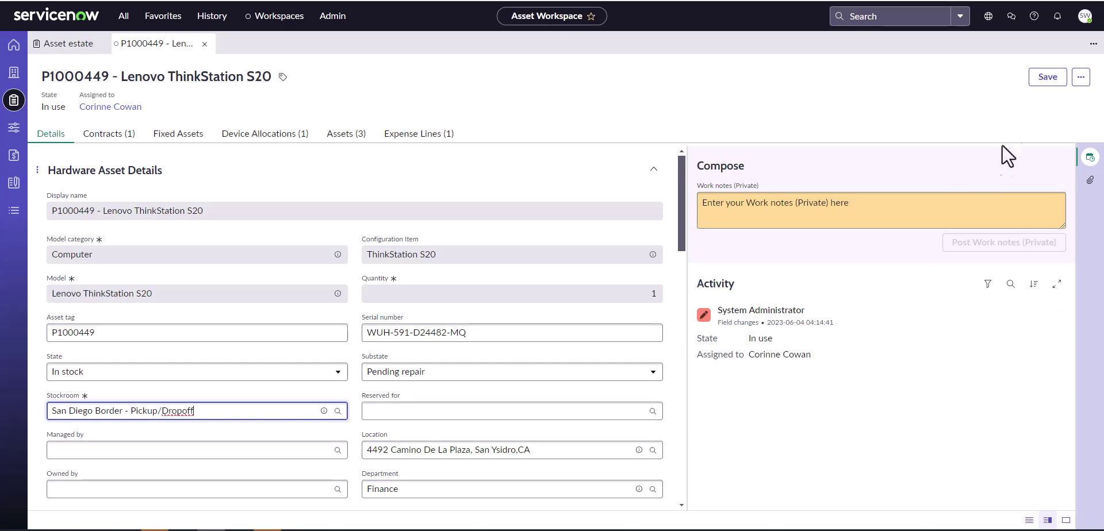
left_click(1037, 80)
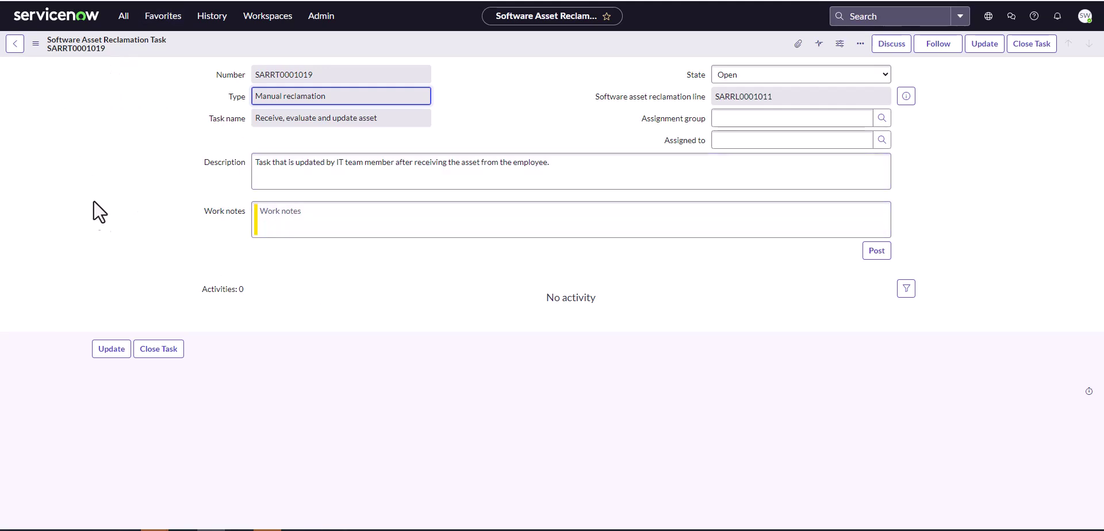
- Add the work note "Reclaimed the asset and updated the state." to the "Receive, evaluate and update asset" task and close the task
left_click(484, 220)
type("Re")
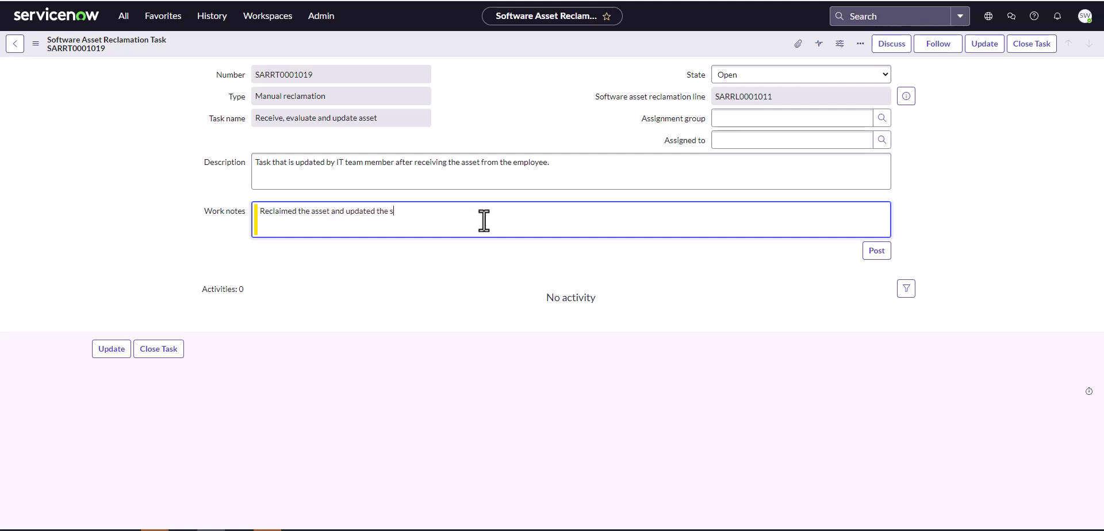
type("tate.")
left_click(174, 352)
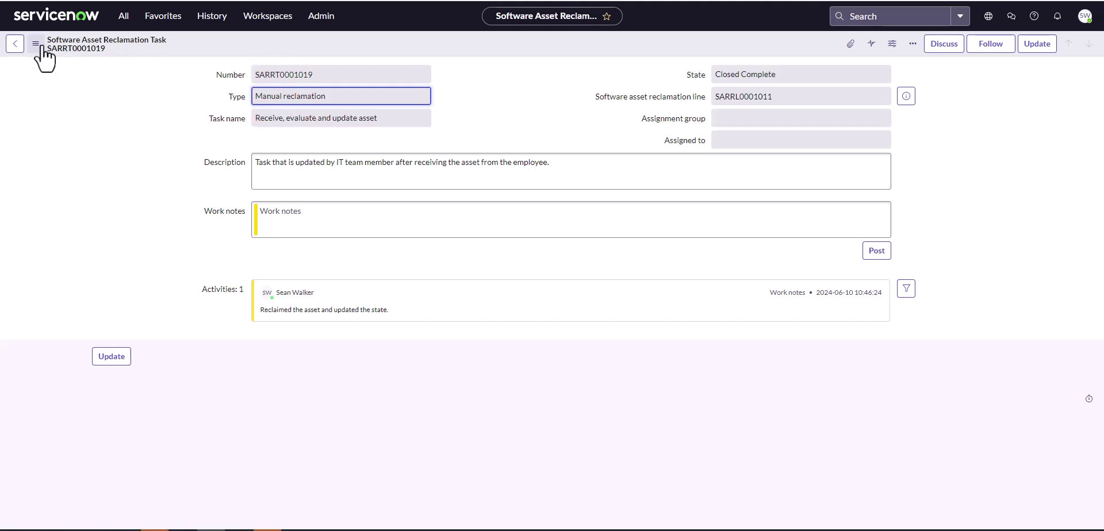
- Reopen the employee's request from the Asset Reclamation Requests list and examine the tasks of its device reclamation line
left_click(15, 44)
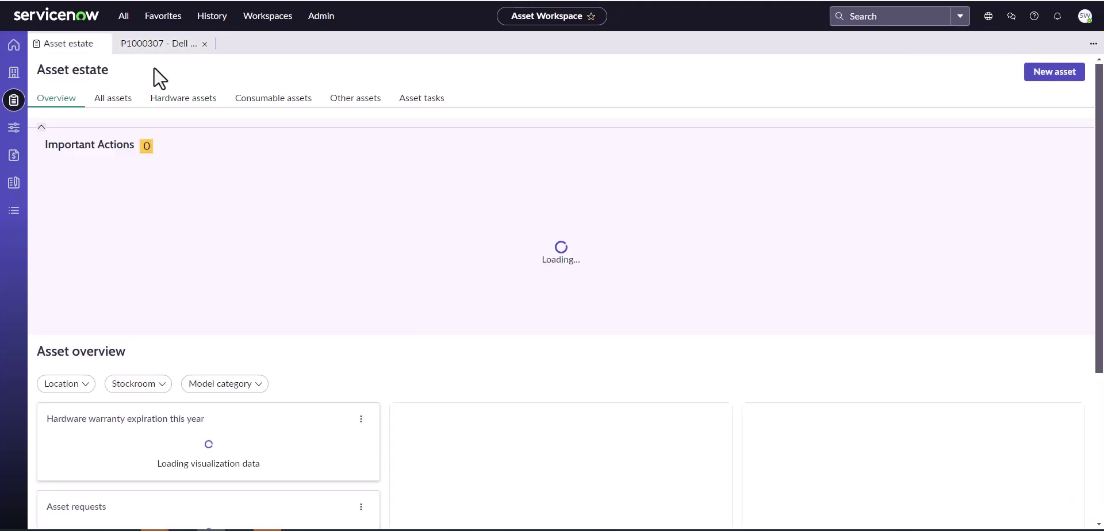
left_click(125, 24)
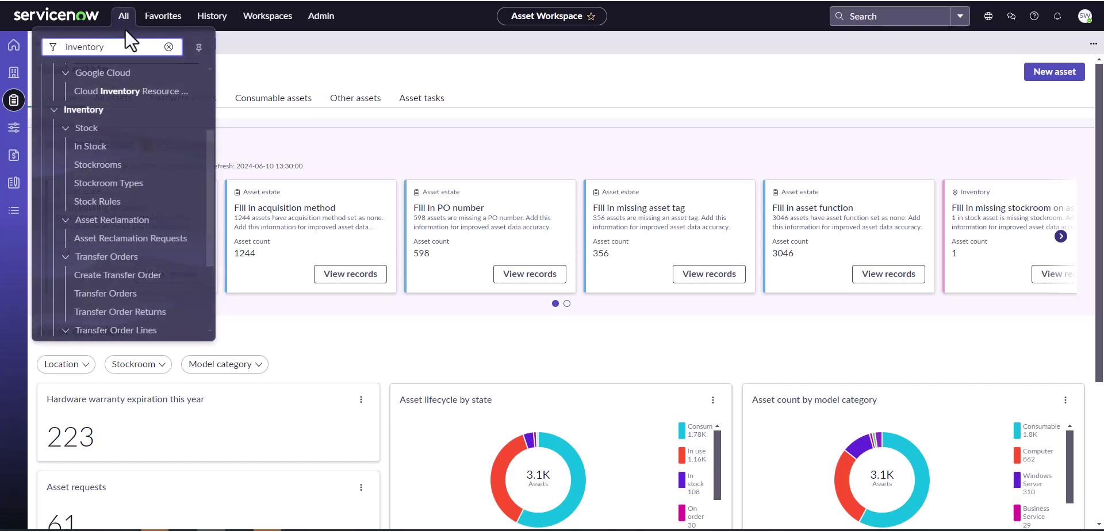
left_click(153, 237)
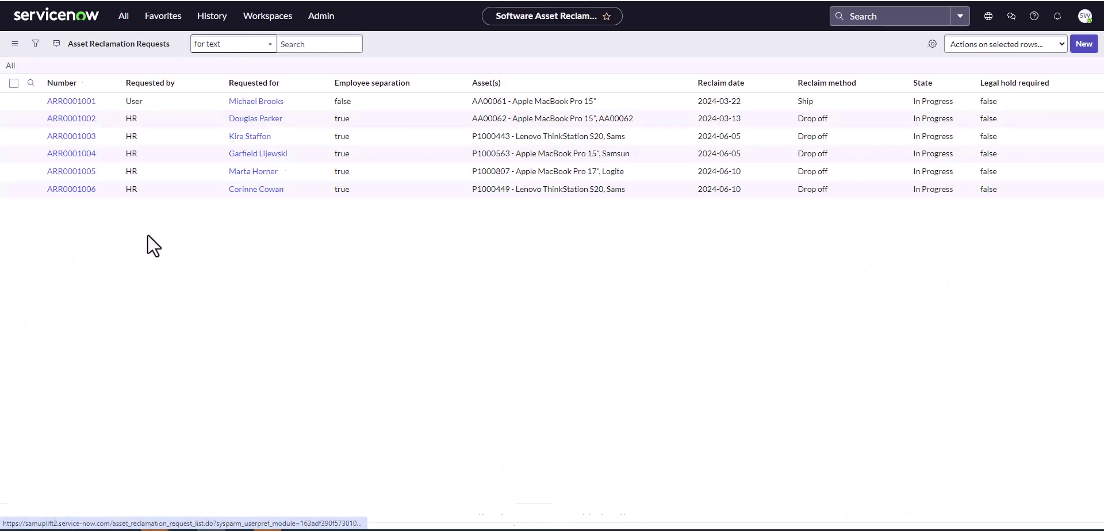
left_click(83, 213)
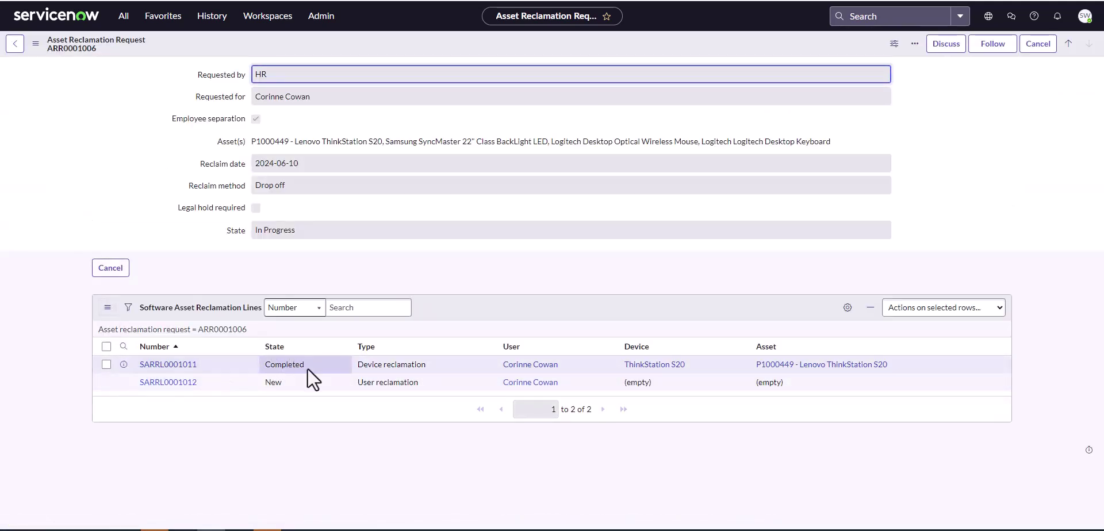
left_click(163, 366)
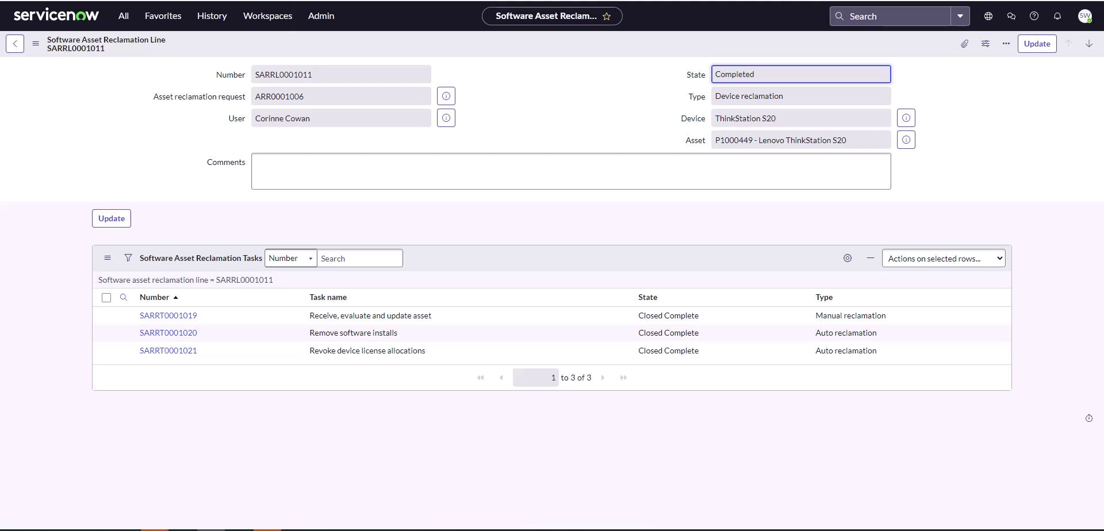
- Check the returned ThinkStation S20's device allocations and the software installations on its configuration item
left_click(345, 0)
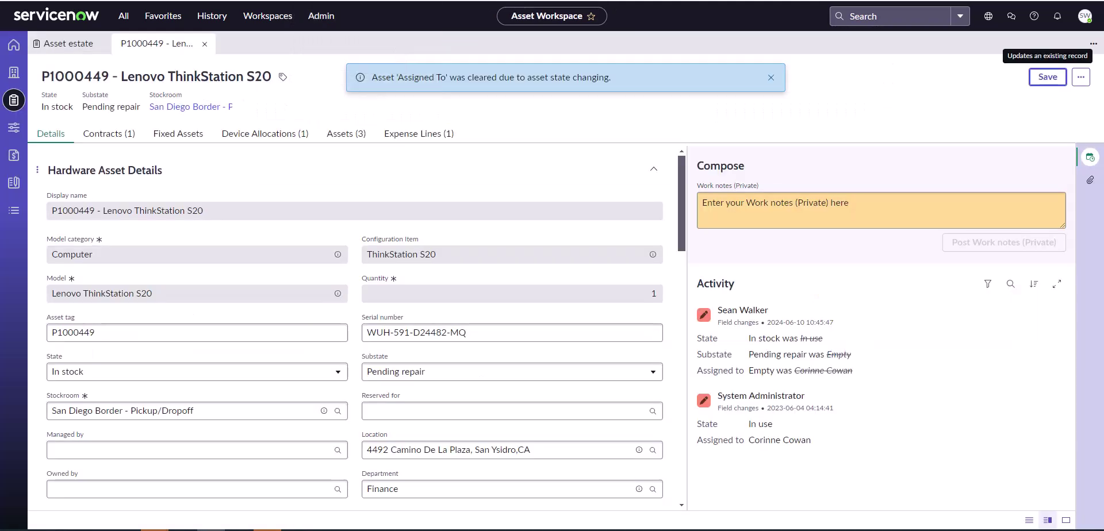
left_click(273, 138)
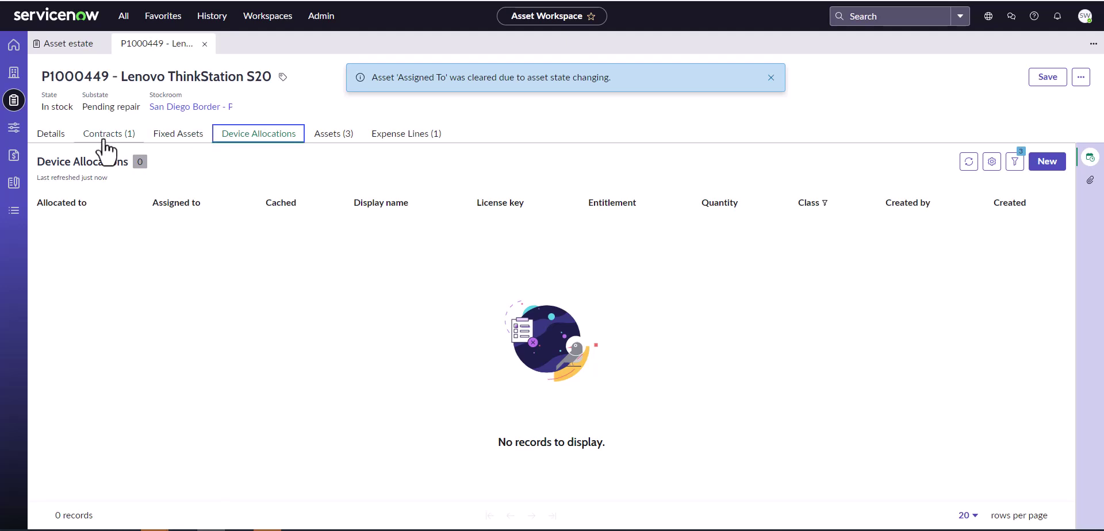
left_click(40, 137)
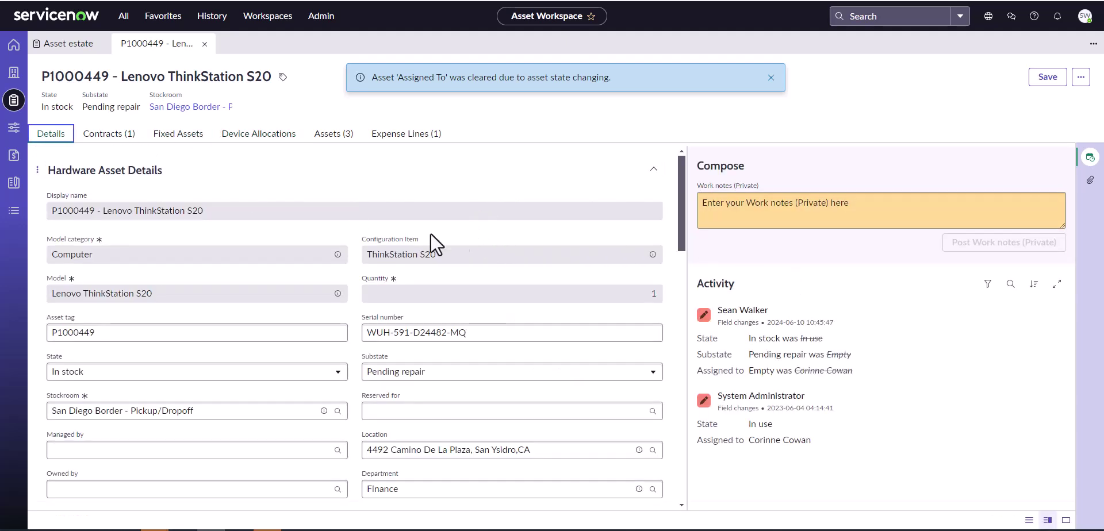
left_click(653, 254)
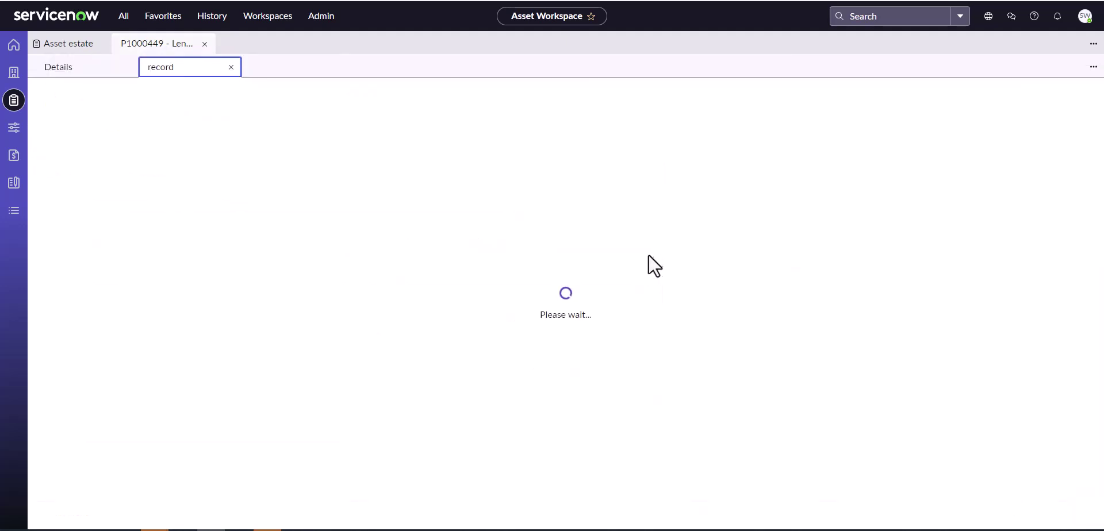
left_click(426, 303)
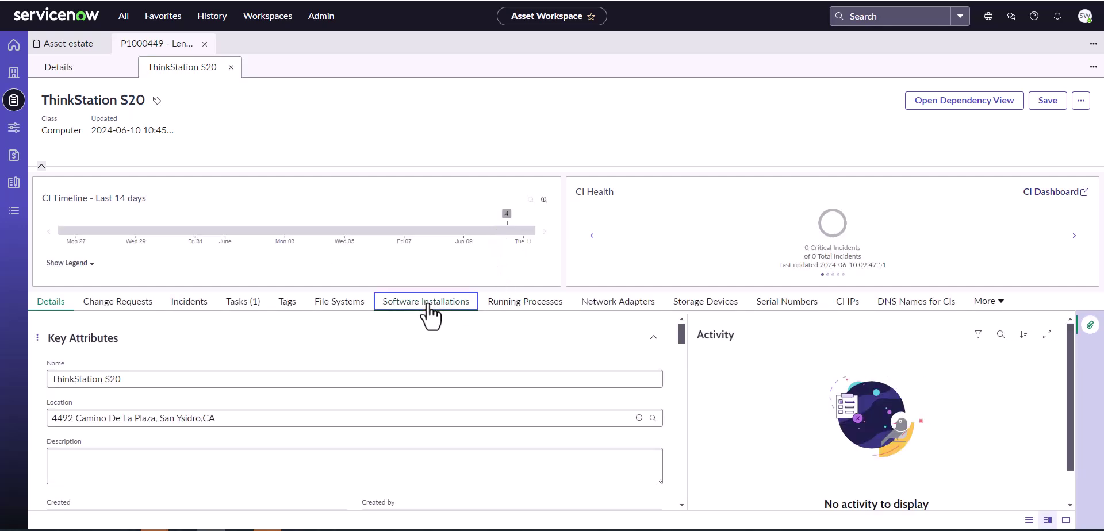
scroll(586, 428, "down", 1)
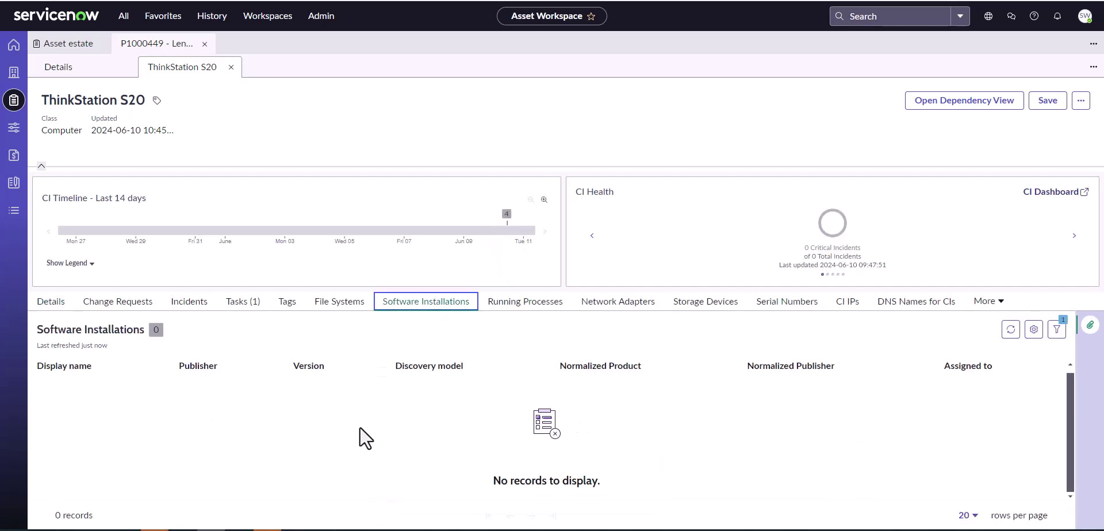
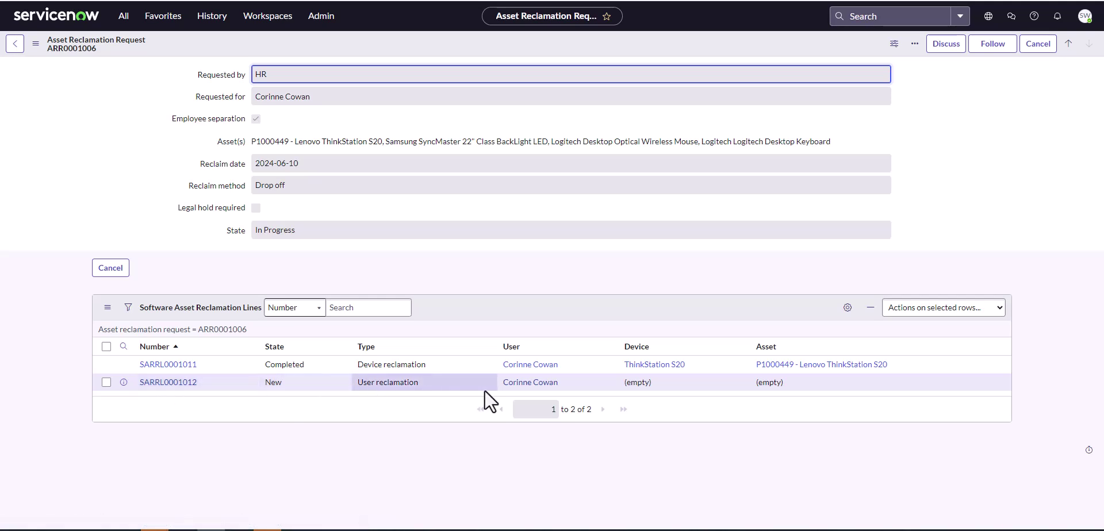
- Check the request's user reclamation line, then find the request again by searching all modules for "recla" and examine that line's tasks
left_click(161, 384)
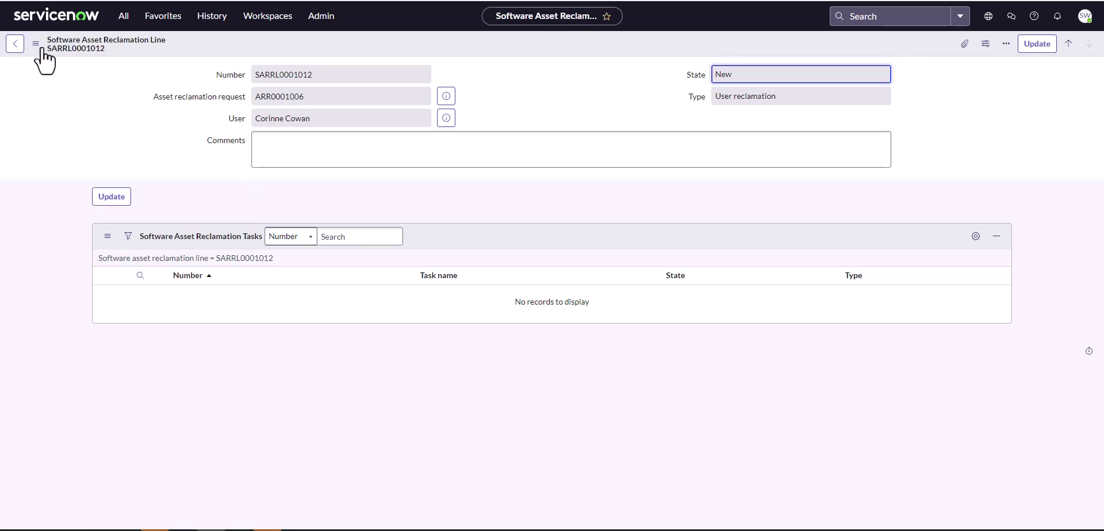
left_click(15, 44)
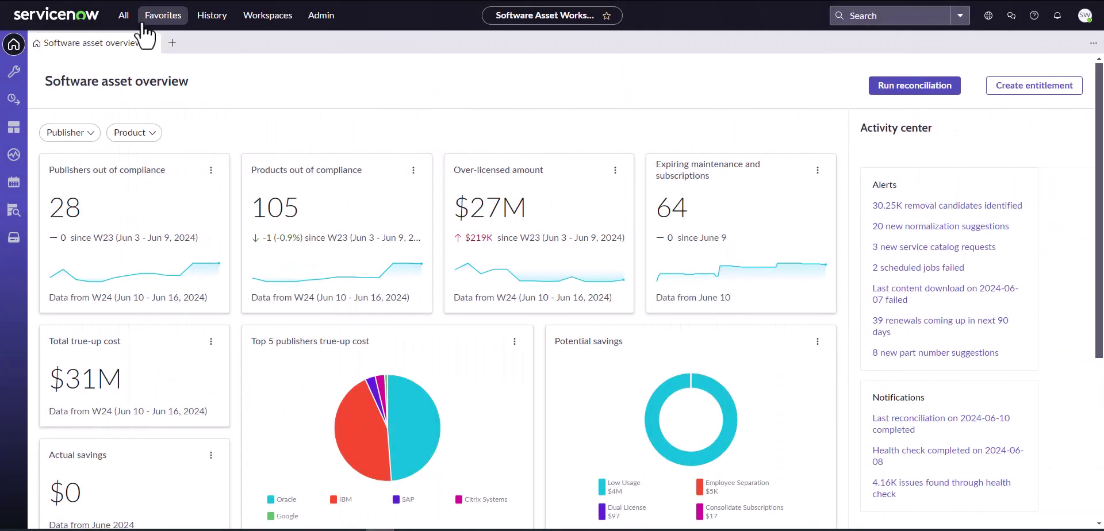
left_click(124, 16)
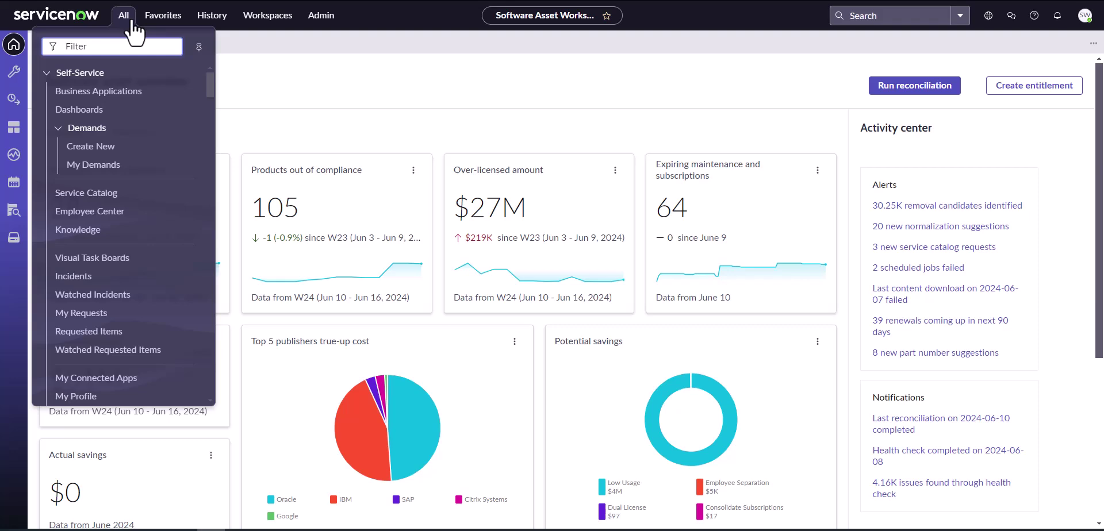
type("recla")
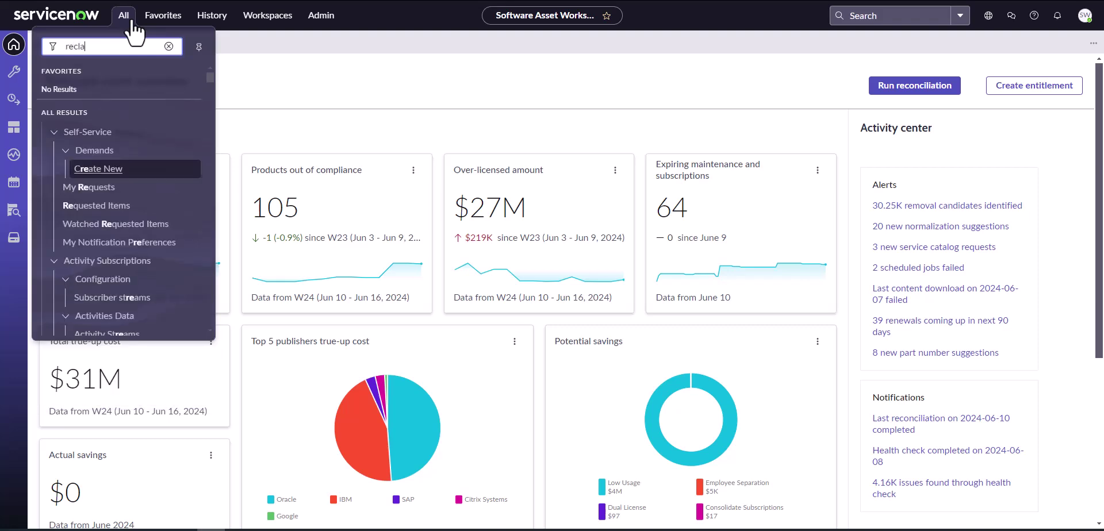
left_click(163, 228)
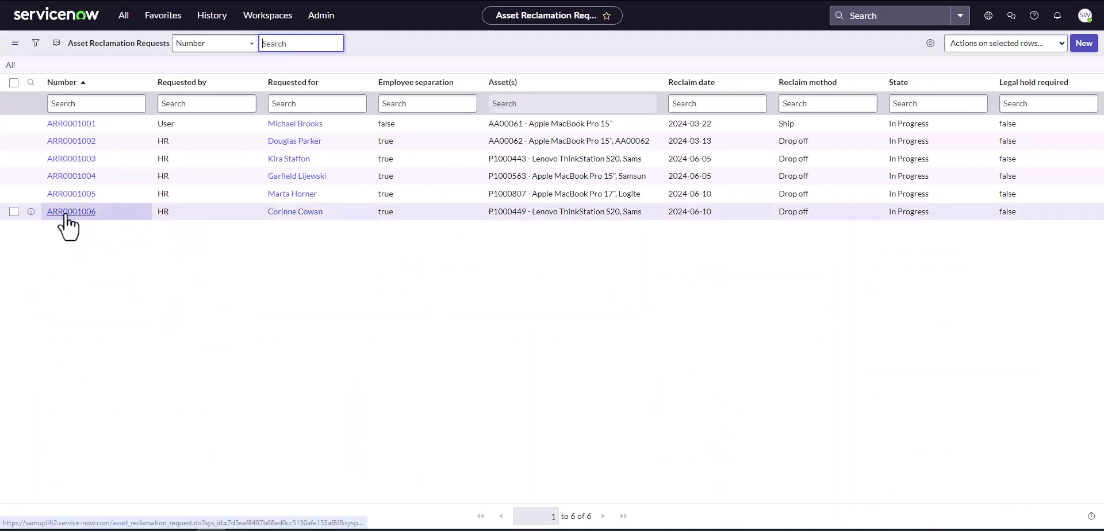
left_click(65, 213)
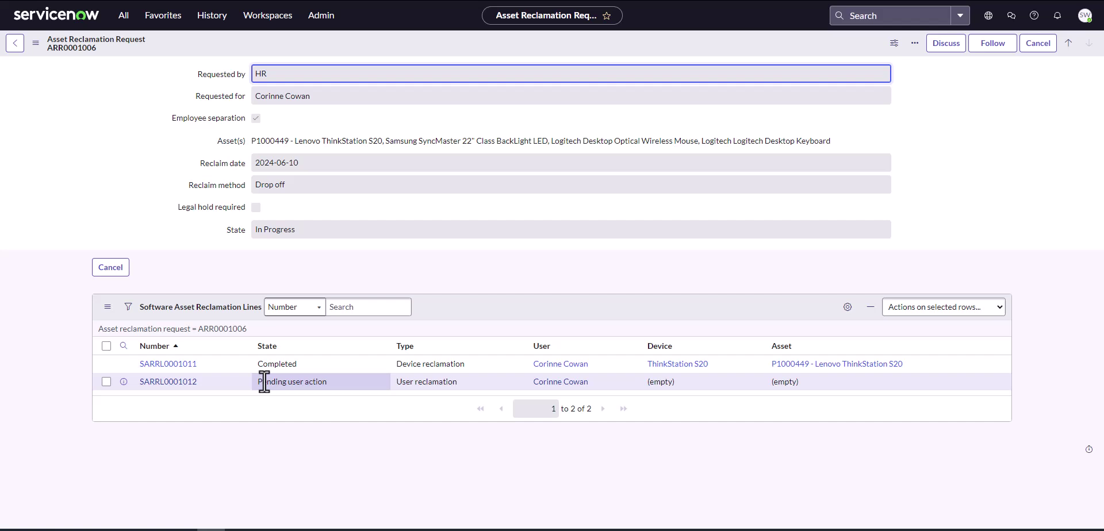
left_click(185, 383)
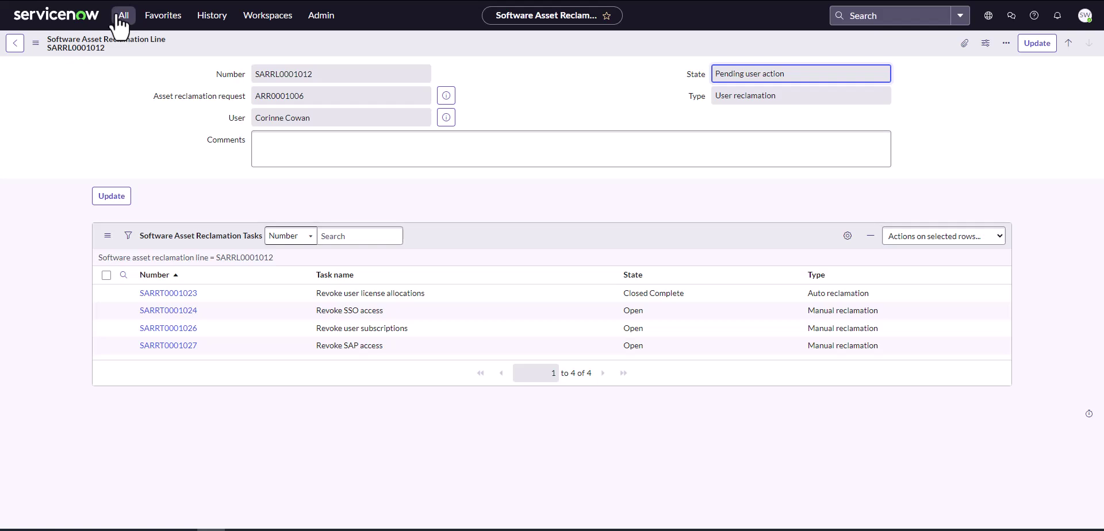
left_click_drag(321, 293, 386, 294)
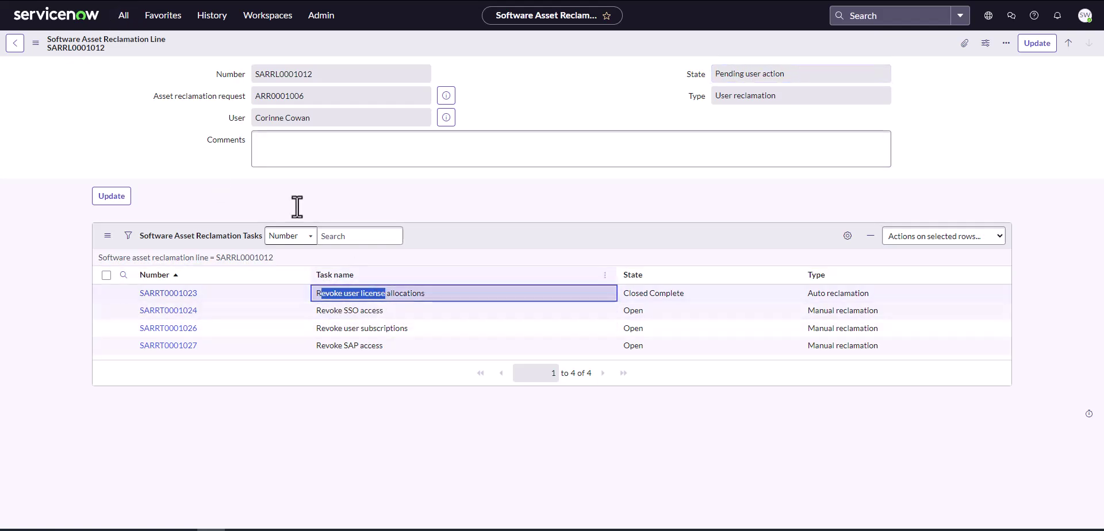
- In the Software Asset Workspace, filter the software entitlements by display name containing "firew" and check the Adobe Systems Fireworks CC 2017 entitlement's user allocations
left_click(247, 19)
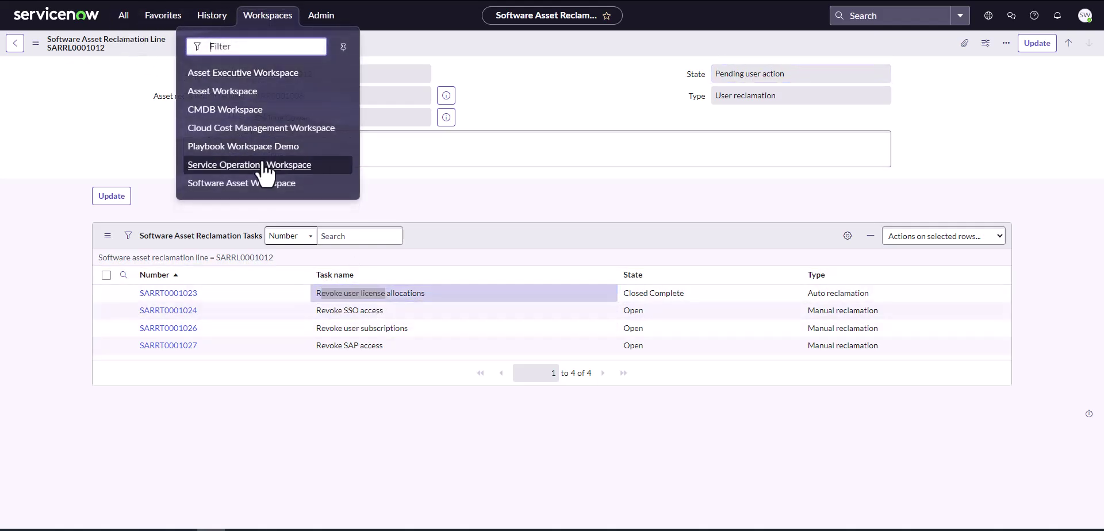
left_click(264, 184)
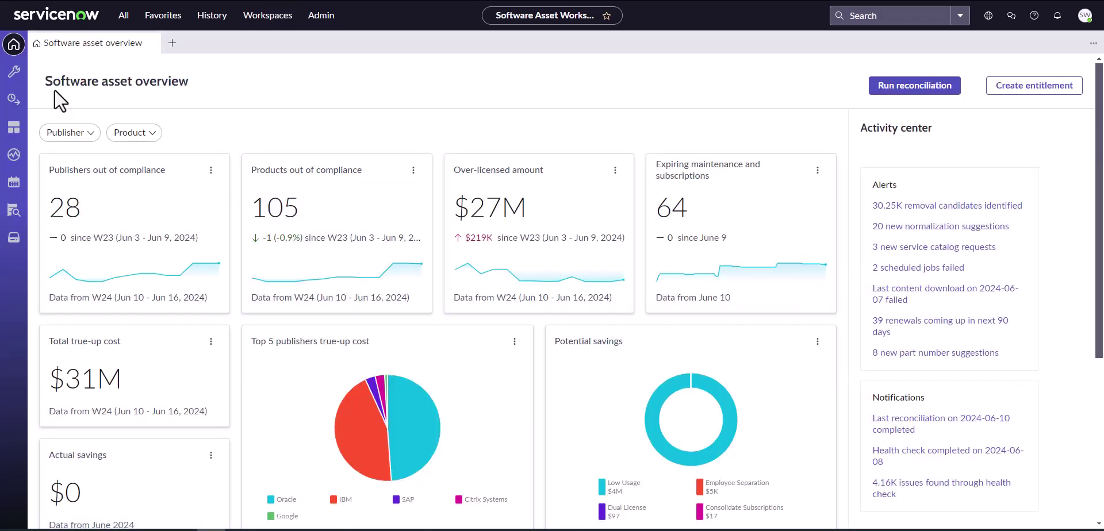
left_click(14, 100)
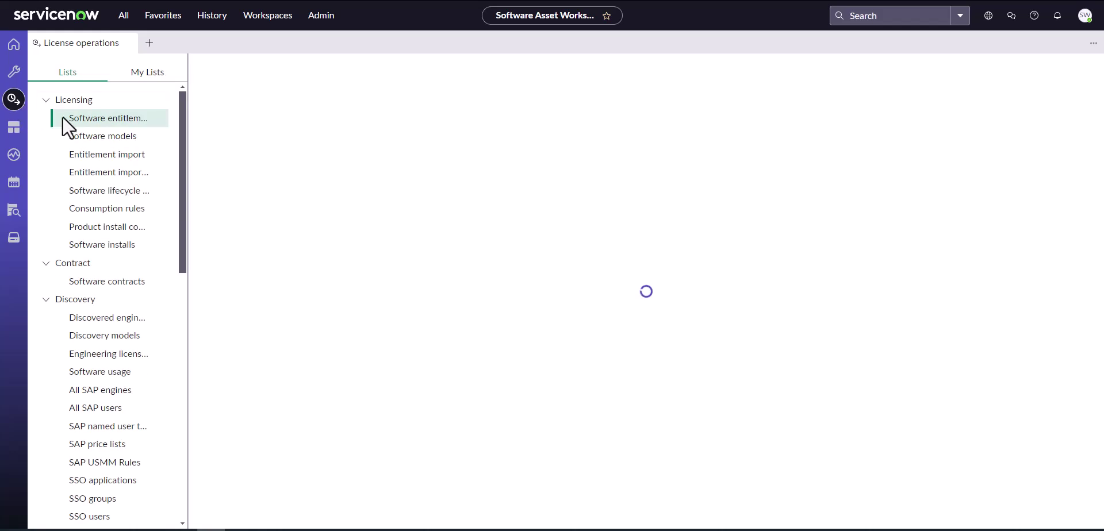
left_click(406, 114)
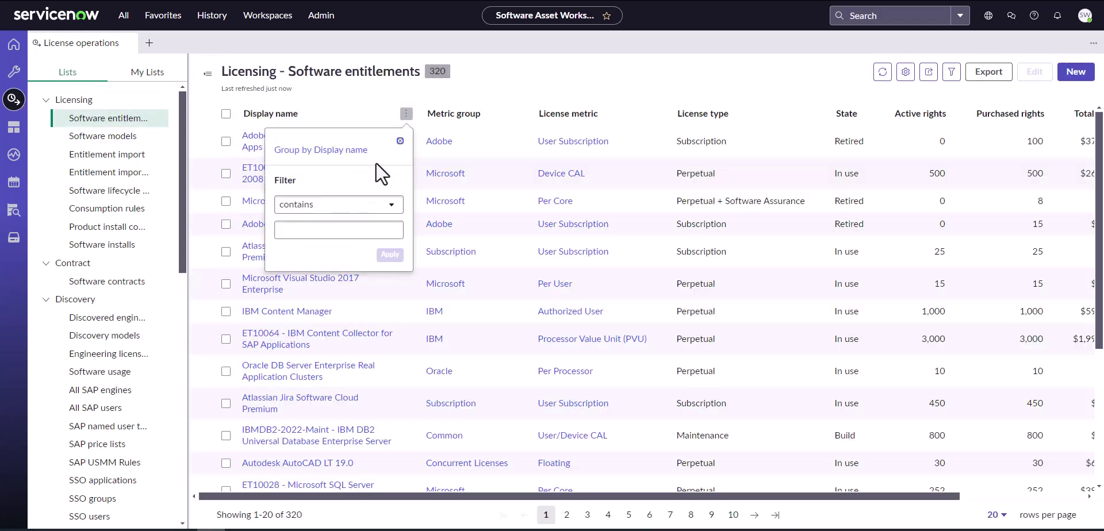
type("Microsoft")
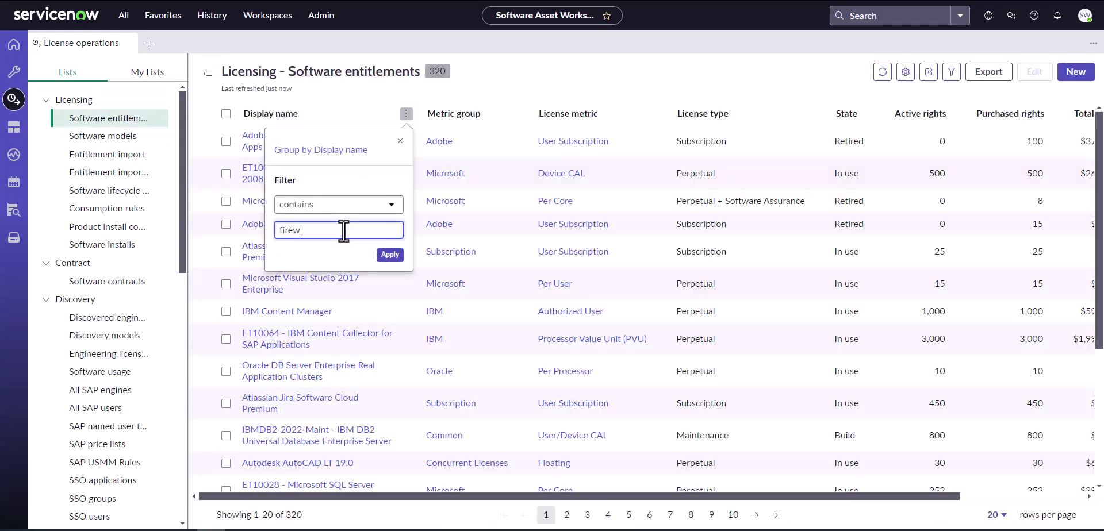
key("Return")
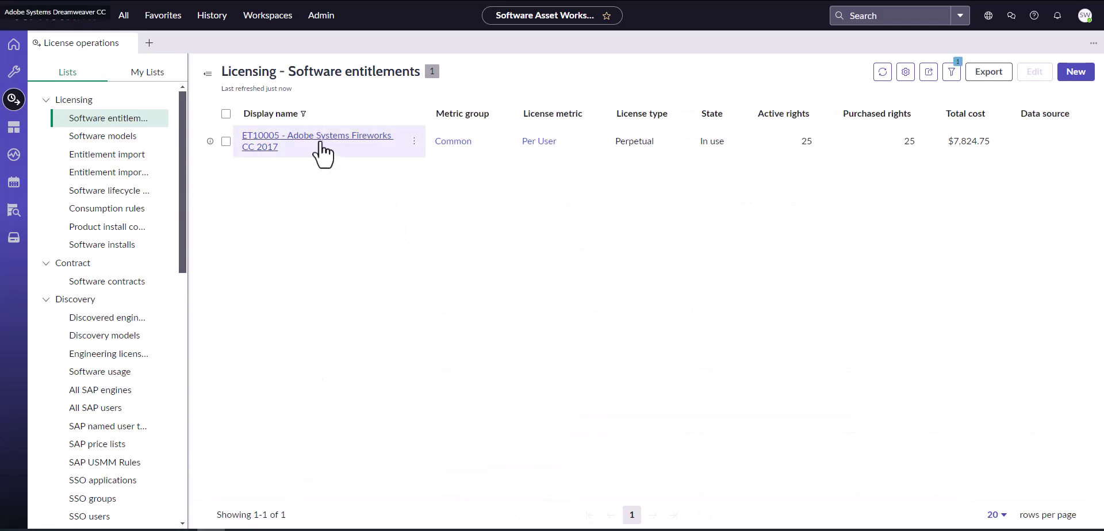
left_click(318, 142)
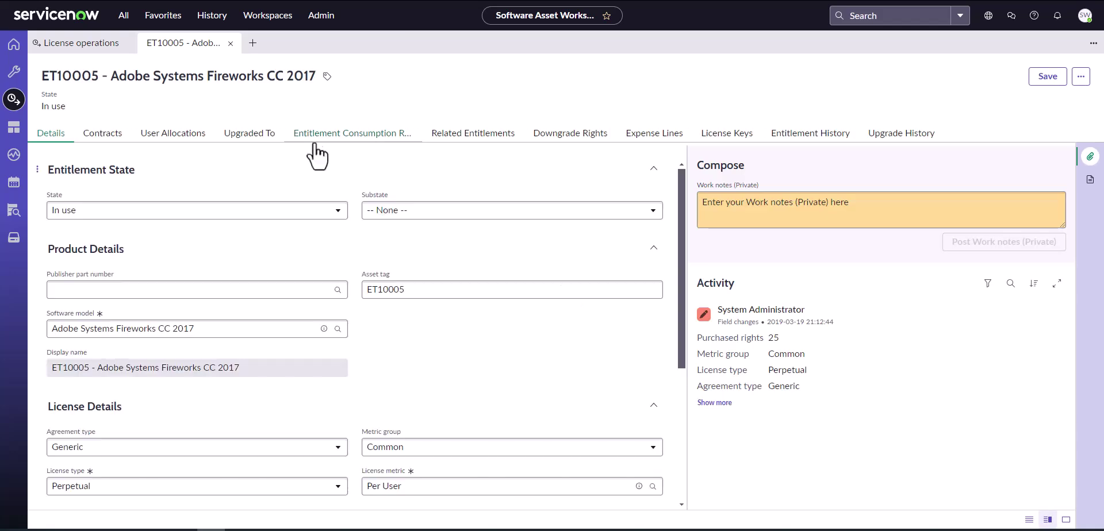
left_click(196, 143)
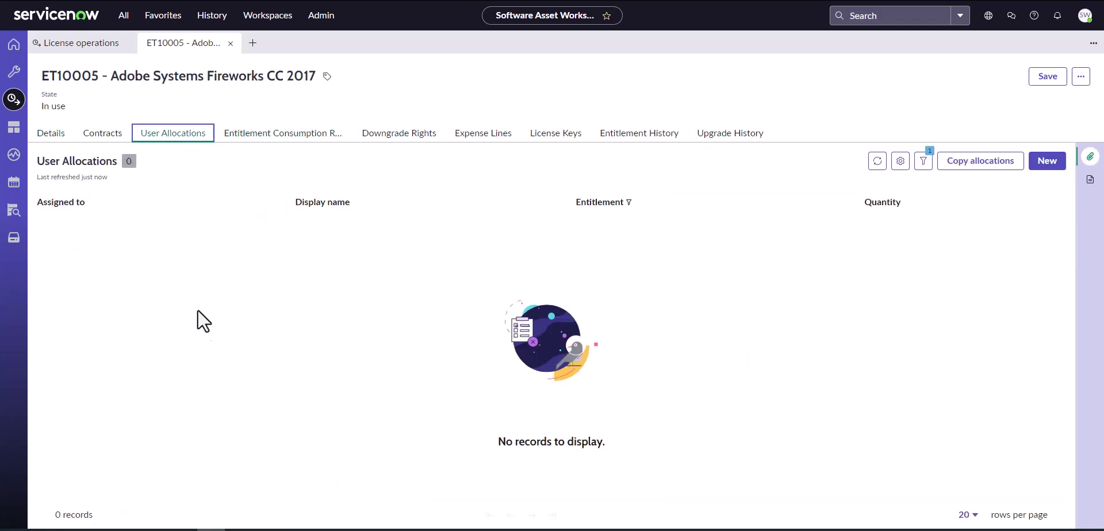
- Search all modules for "flow design" and open Flow Designer
left_click(122, 18)
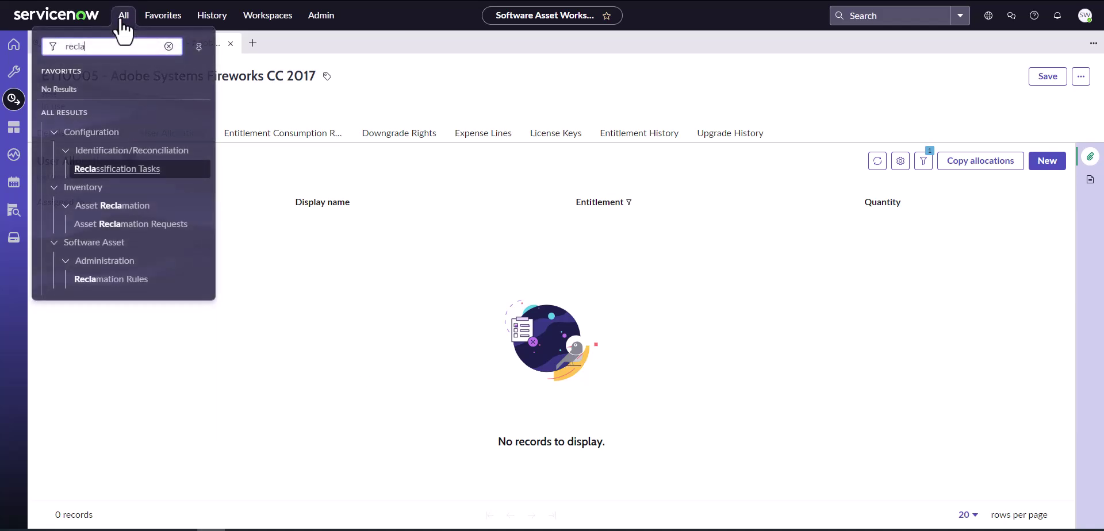
type("f")
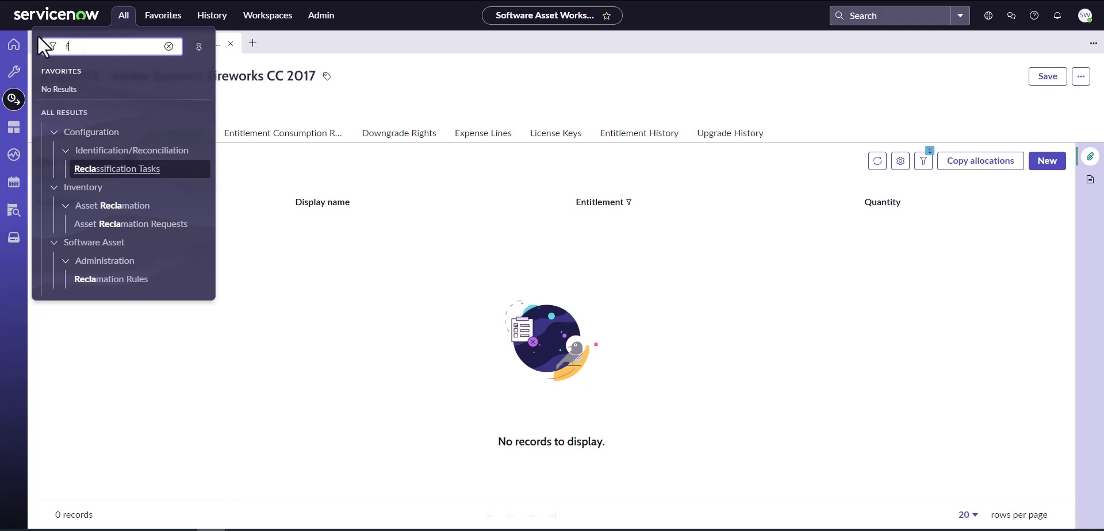
type("low design")
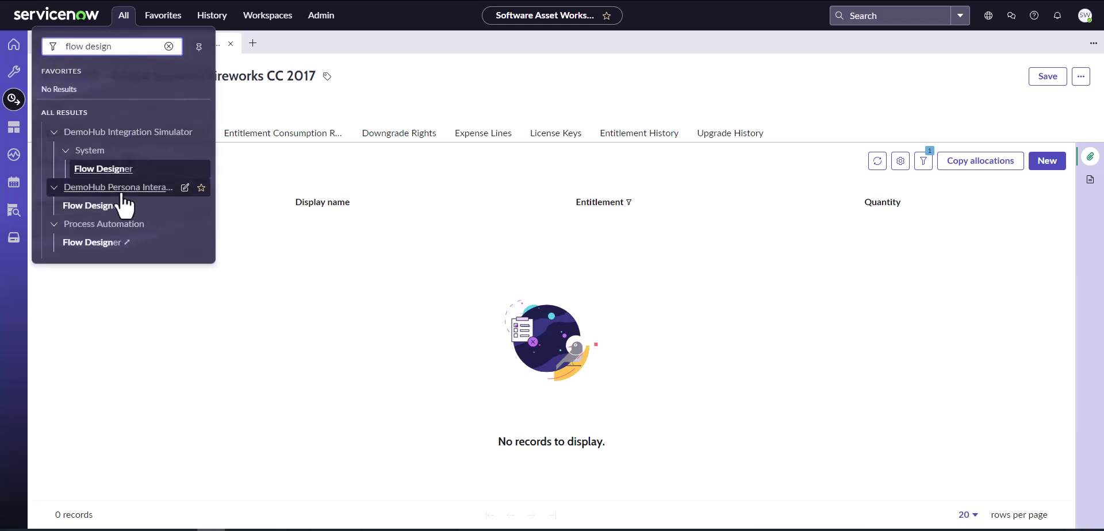
left_click(106, 170)
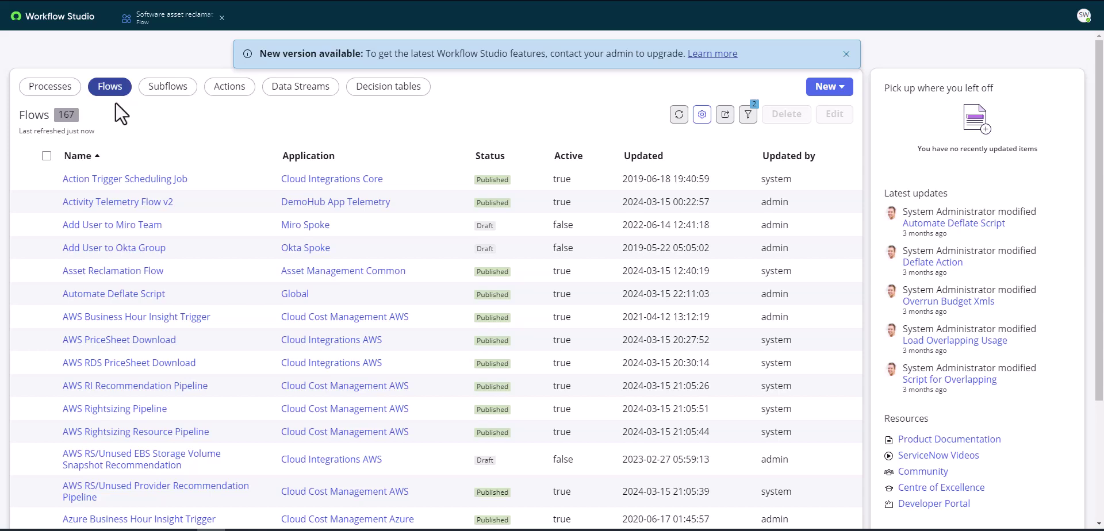
- Filter the flows by name containing "reclam" and open the Software asset reclamation line flow
left_click(261, 156)
left_click(188, 272)
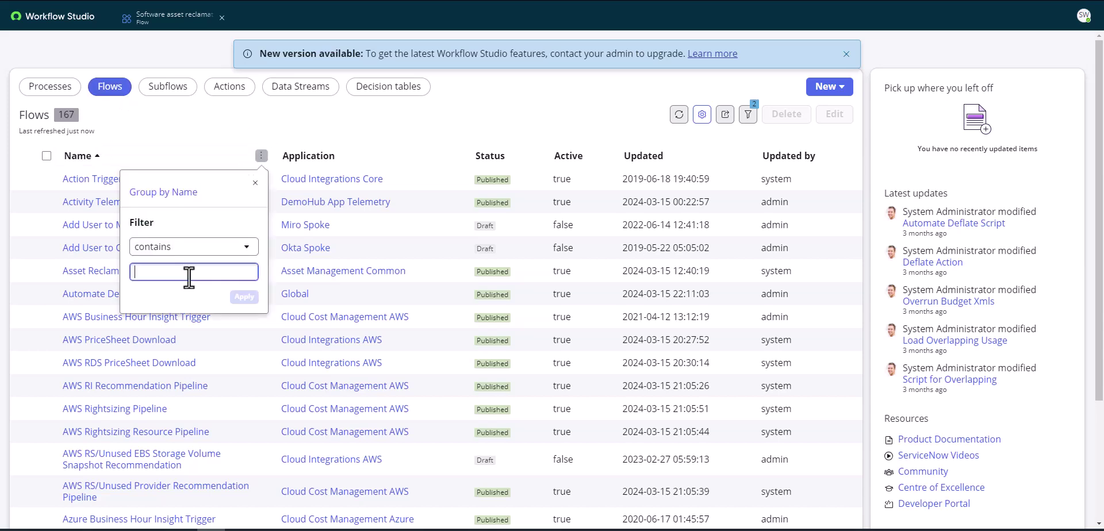
type("reclam")
key("Return")
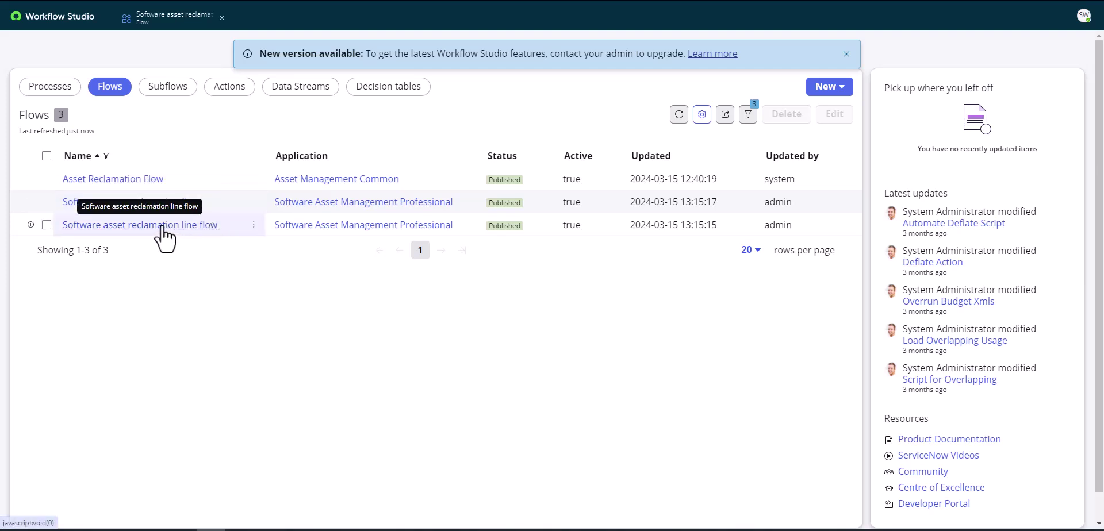
left_click(214, 228)
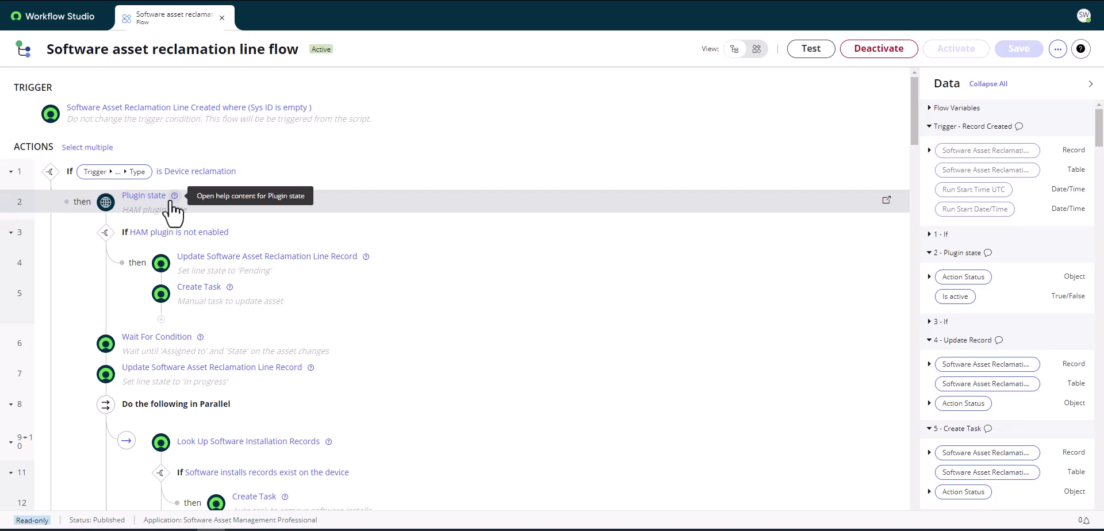
- Examine the flow's device reclamation branch, including the automatic removal of software installs and device license allocations
scroll(173, 217, "down", 3)
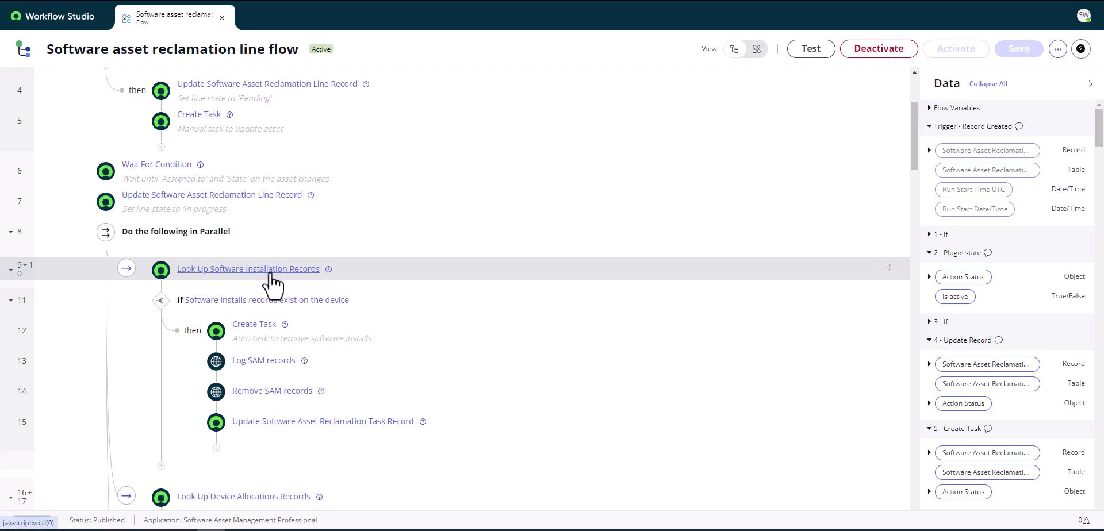
scroll(270, 282, "down", 2)
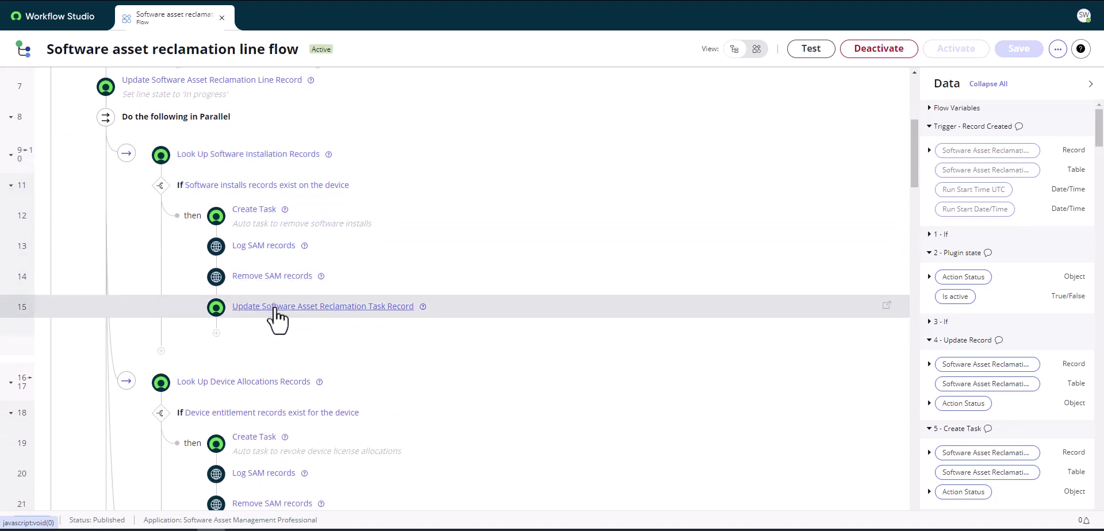
scroll(275, 313, "down", 2)
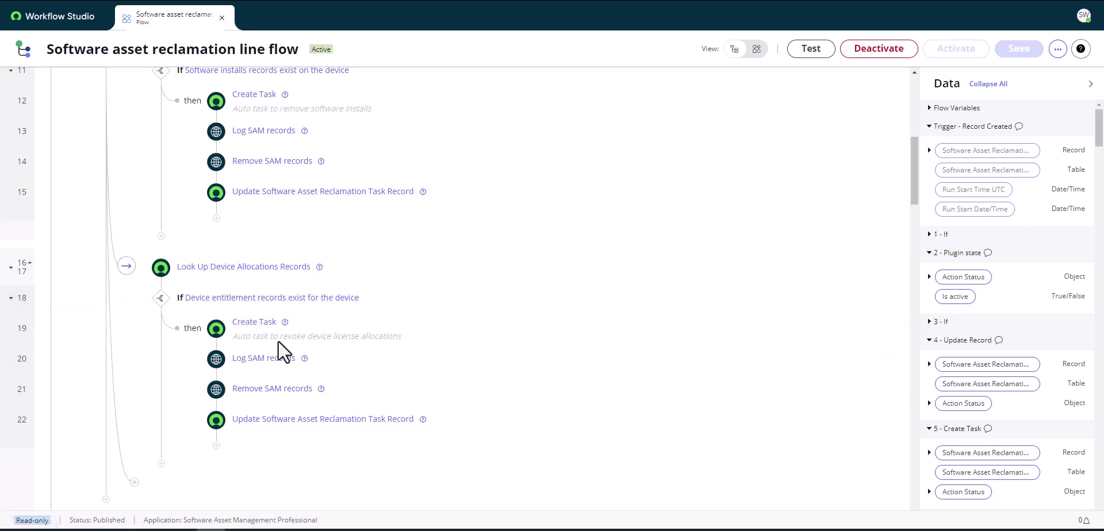
scroll(279, 345, "down", 1)
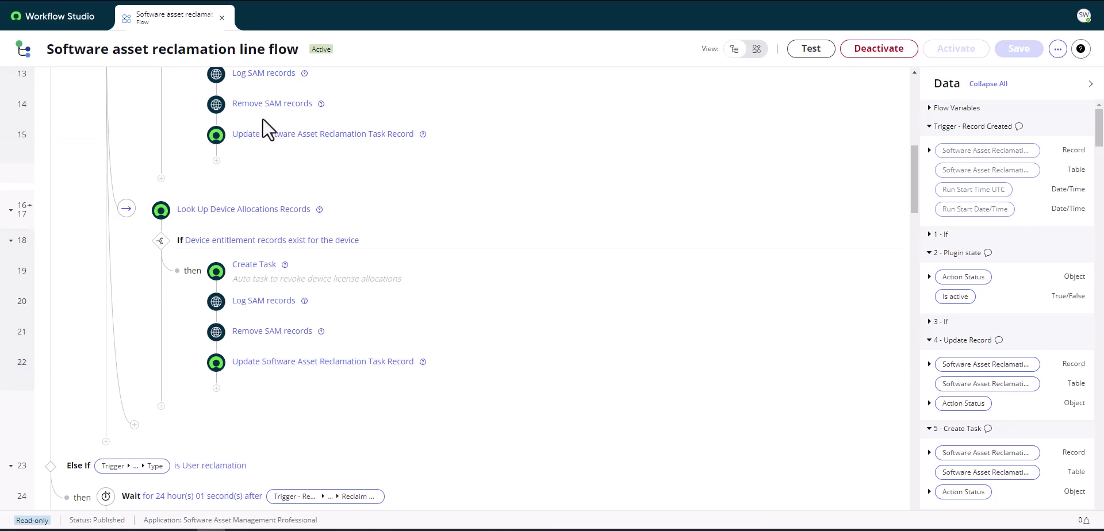
- Examine the flow's user reclamation branch, from the wait condition through the plugin checks to the SSO, SAP, SaaS and Citrix tasks
scroll(278, 345, "down", 3)
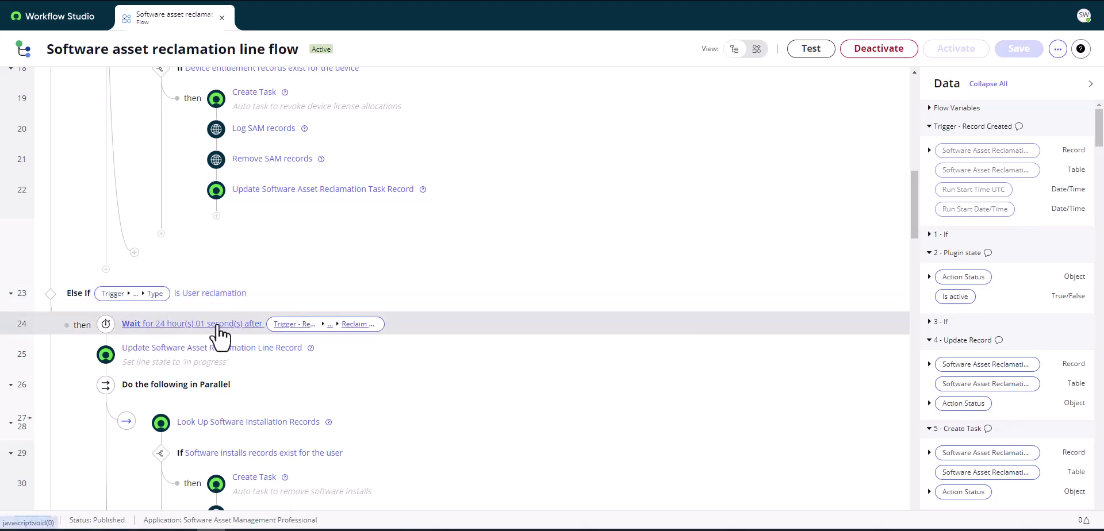
scroll(217, 325, "down", 1)
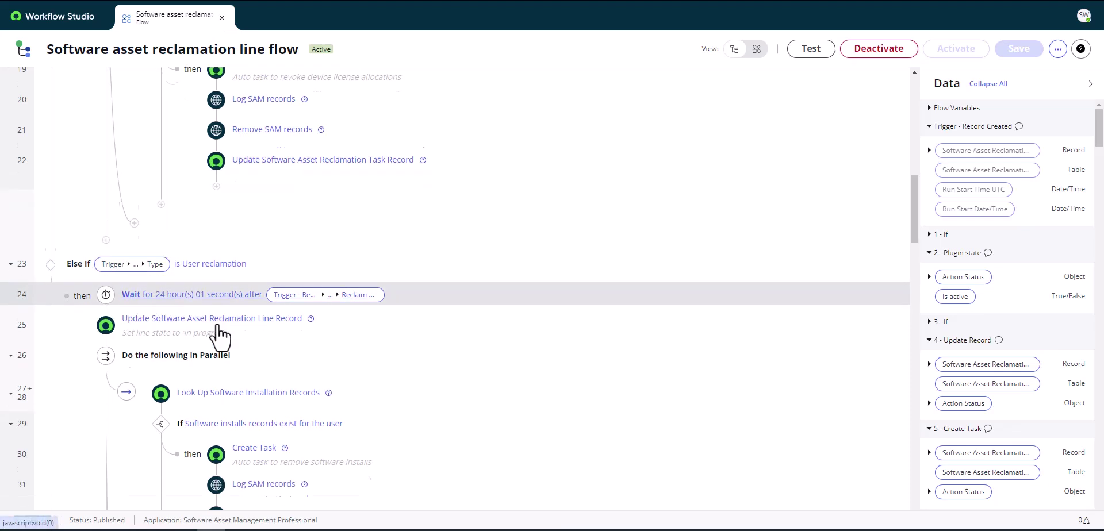
scroll(221, 339, "down", 1)
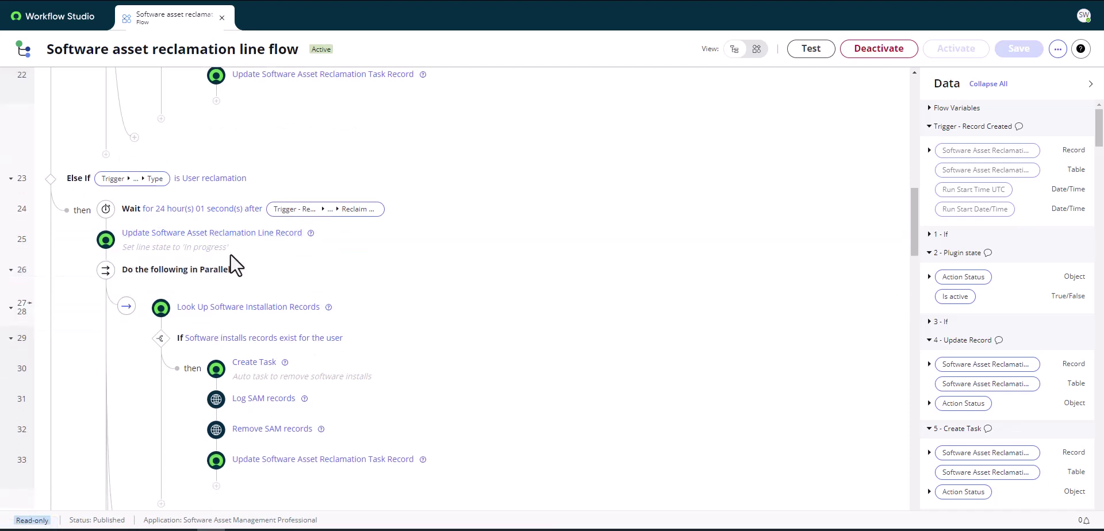
scroll(230, 254, "down", 1)
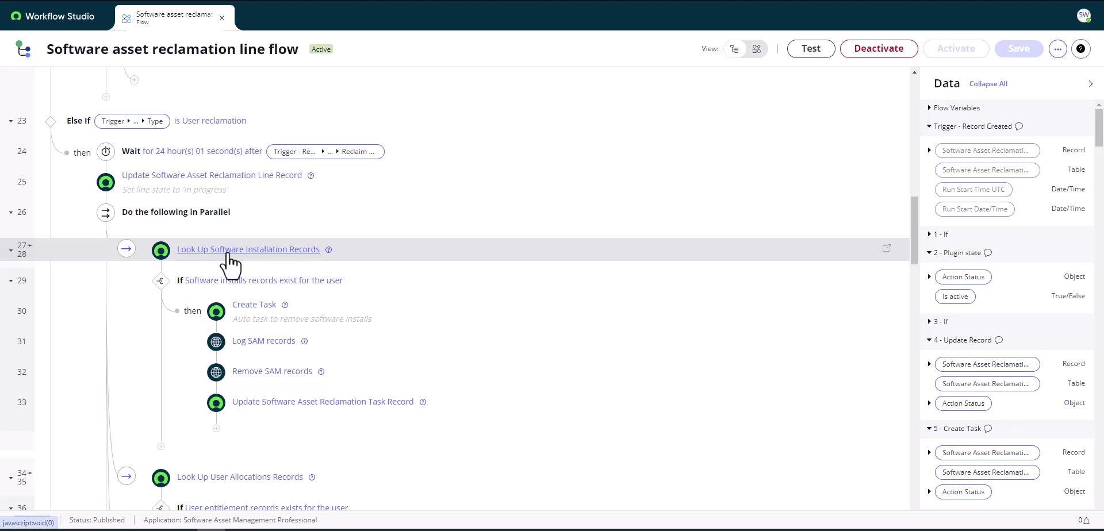
scroll(227, 262, "down", 4)
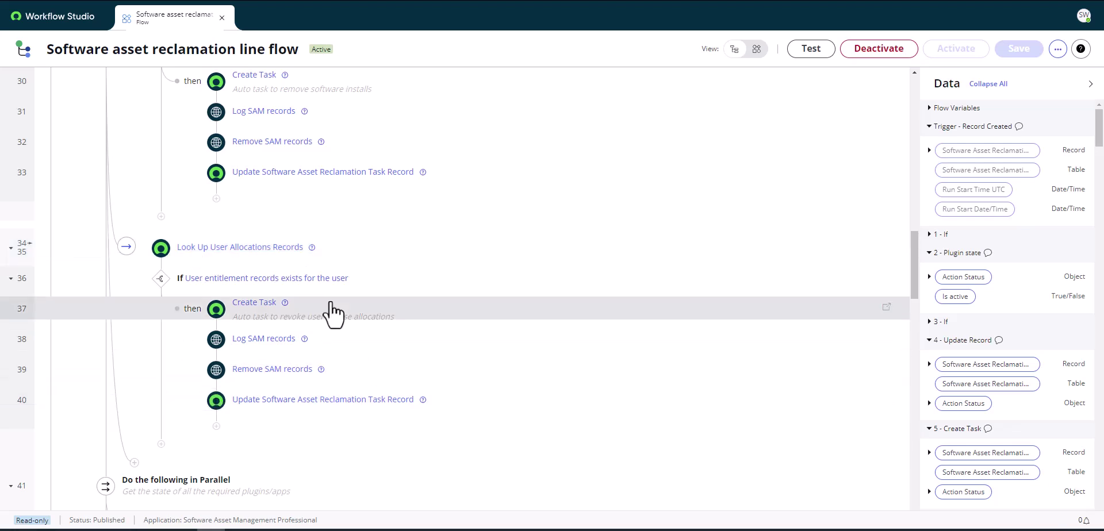
scroll(333, 313, "down", 6)
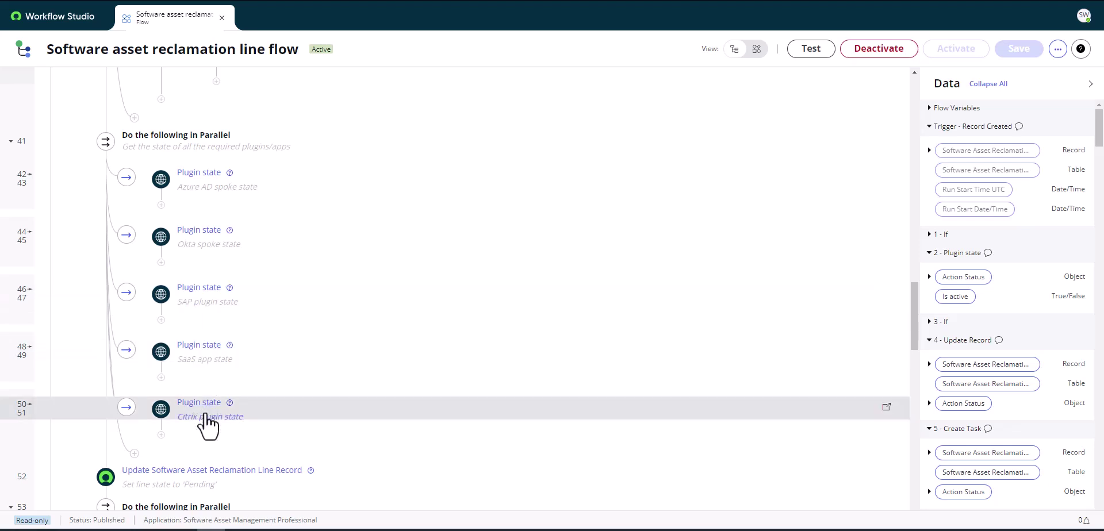
scroll(209, 425, "down", 6)
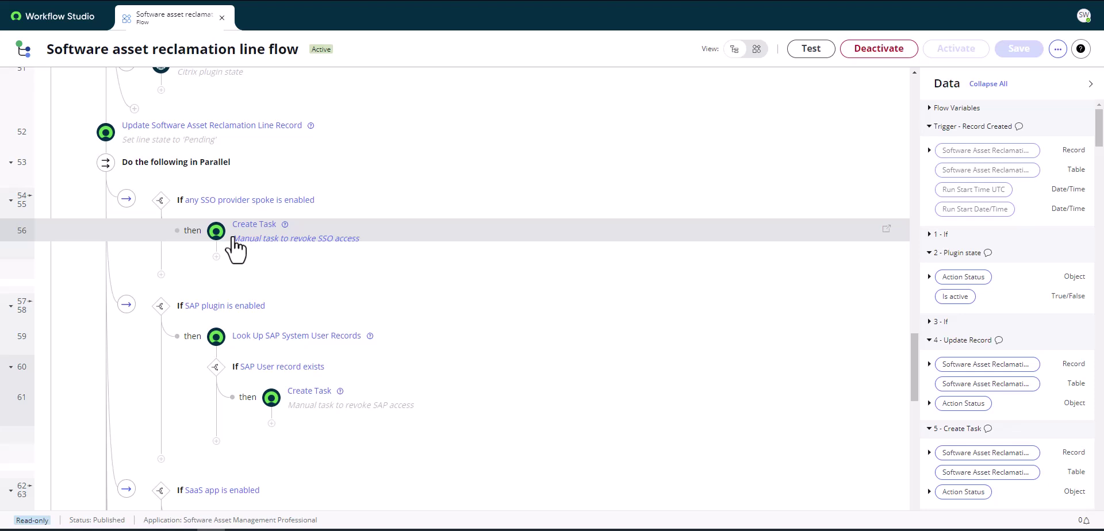
scroll(236, 249, "down", 2)
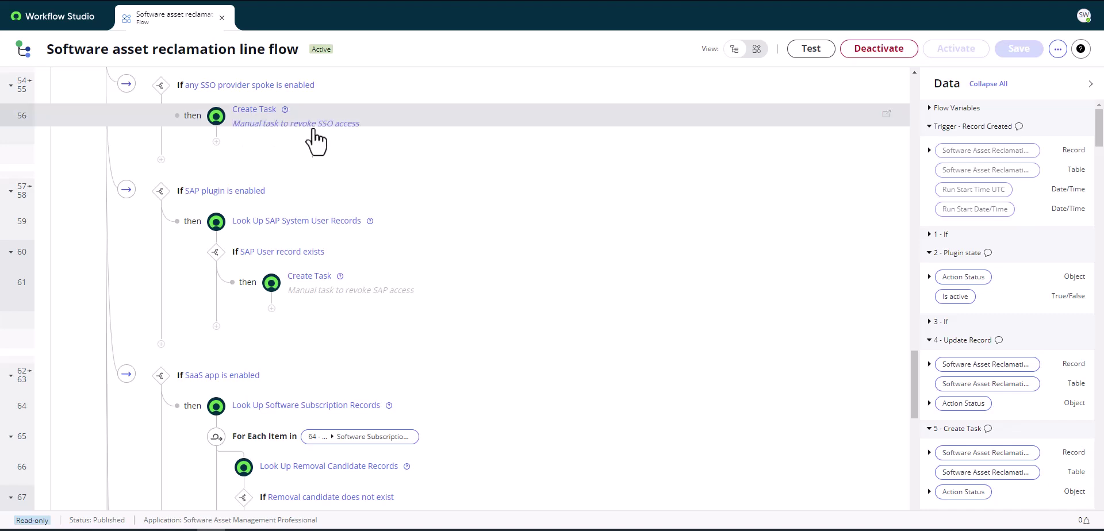
scroll(314, 142, "down", 6)
scroll(314, 140, "down", 4)
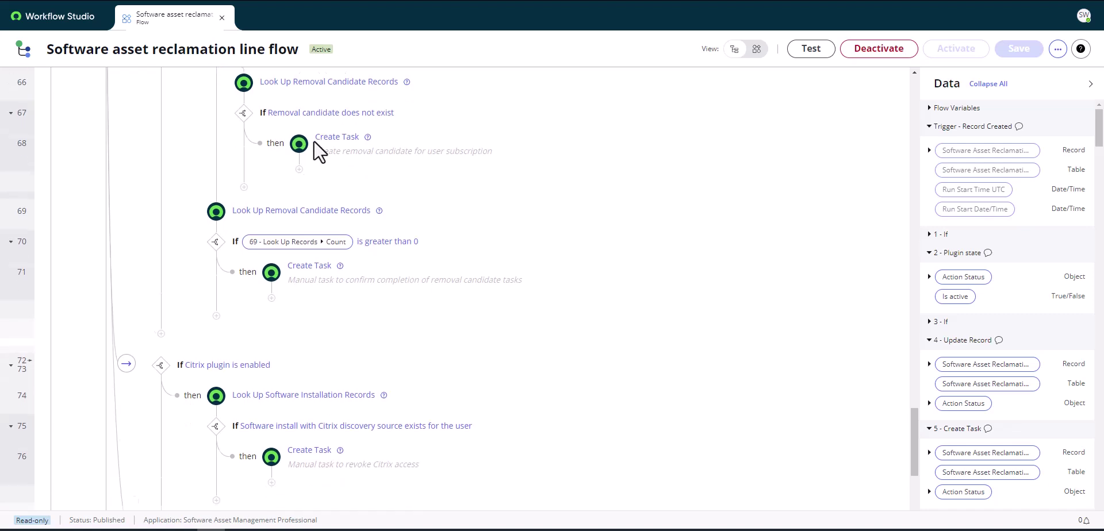
scroll(316, 153, "up", 4)
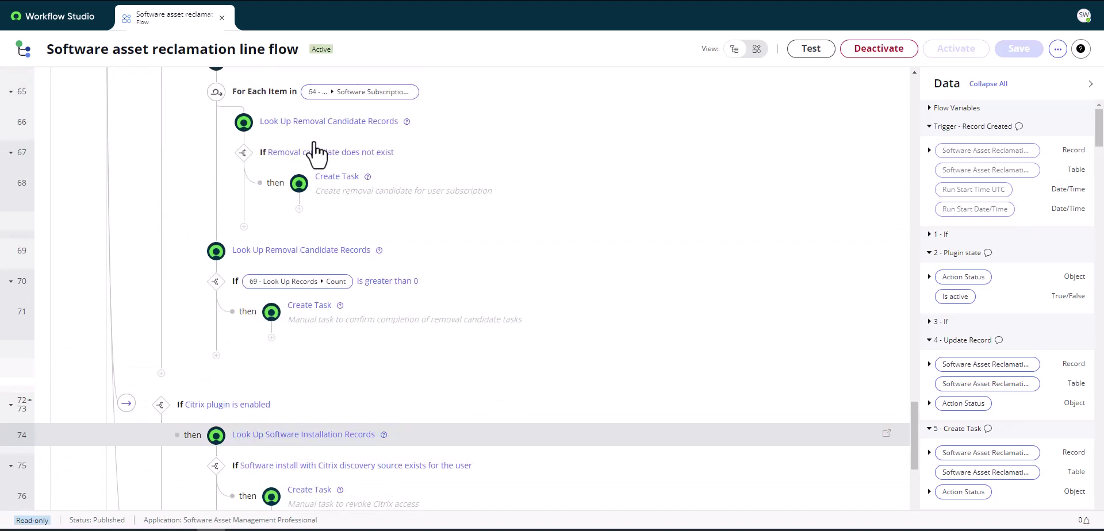
scroll(275, 196, "down", 2)
scroll(271, 190, "down", 1)
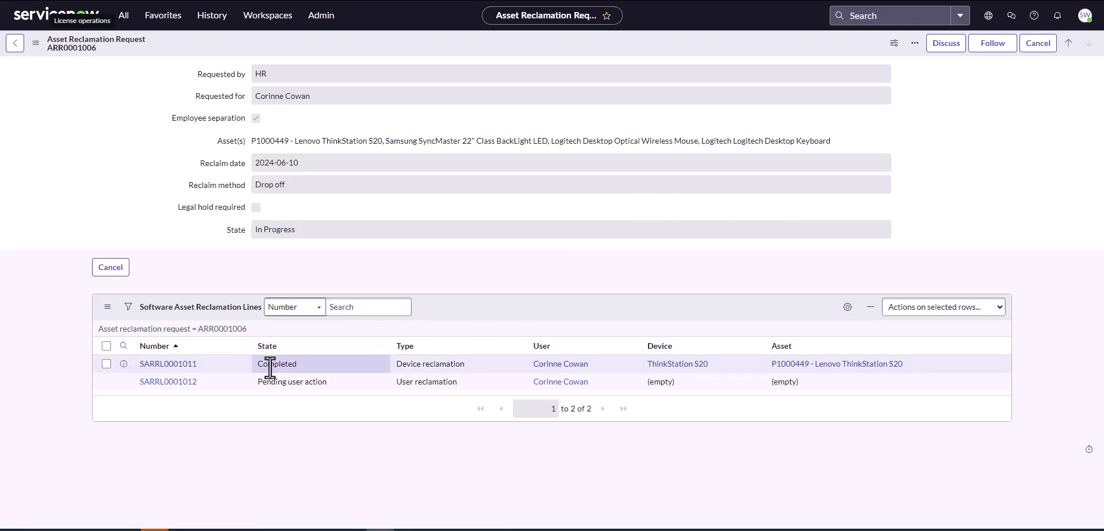
- Back in the asset reclamation request, review and close the user reclamation line's "Revoke SSO access" task, then save it to return to the line
left_click(153, 382)
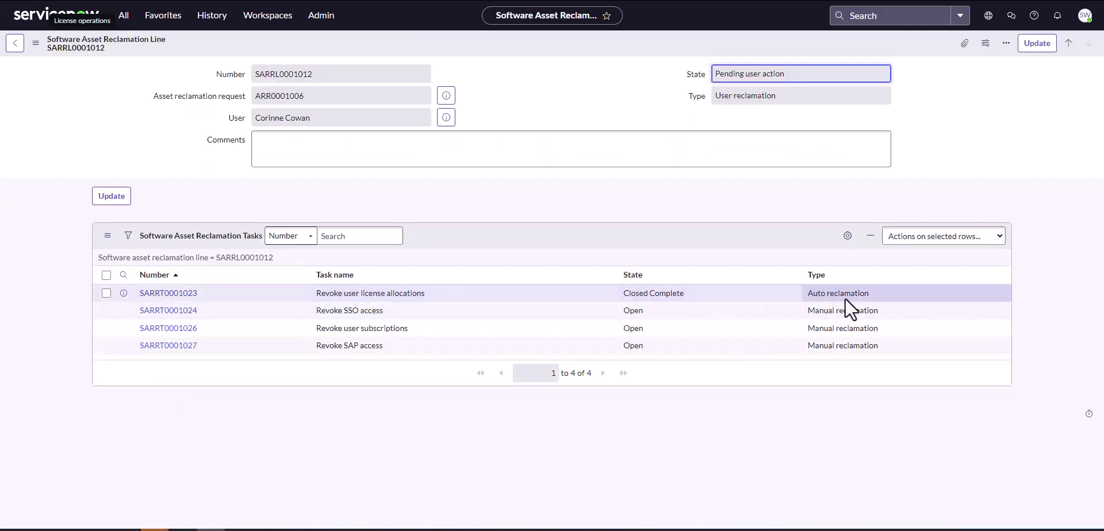
left_click(164, 313)
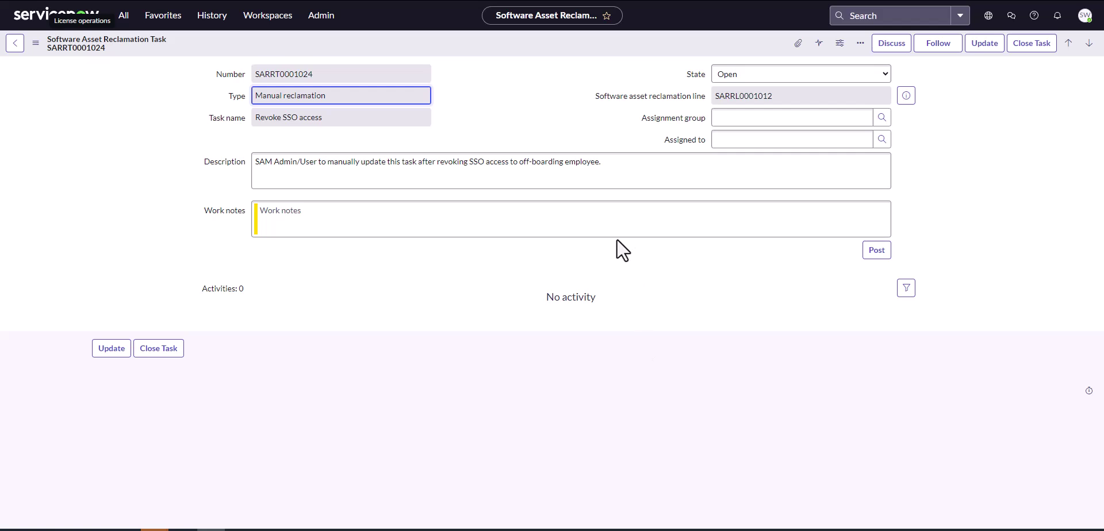
left_click_drag(352, 164, 627, 166)
left_click(633, 167)
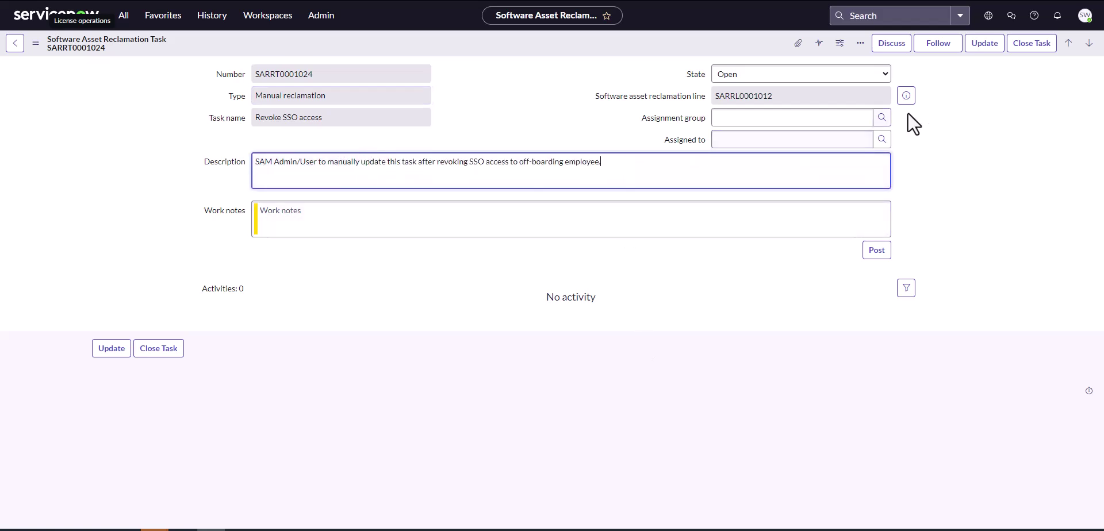
left_click(1024, 43)
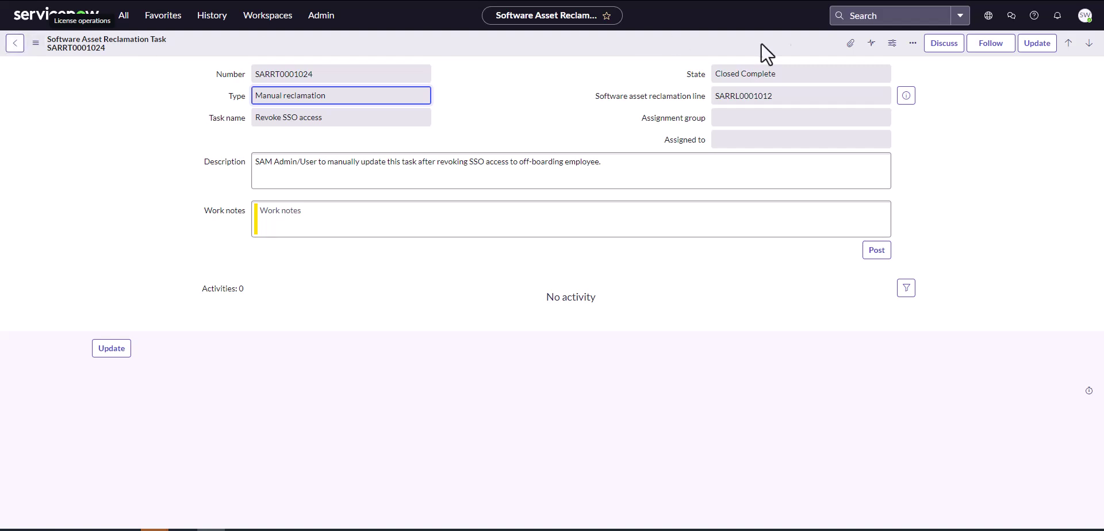
left_click(1027, 50)
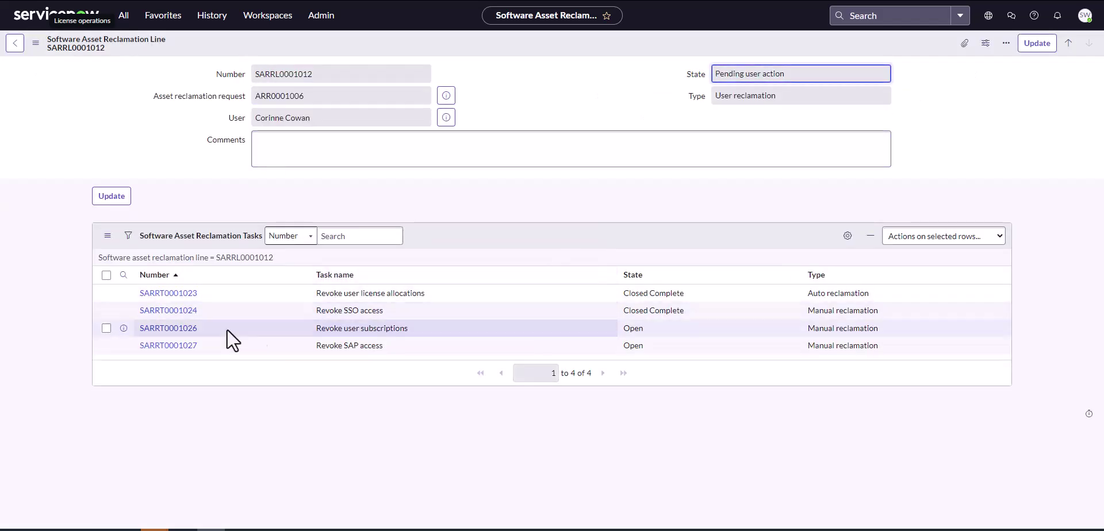
- Review the removal candidates of the "Revoke user subscriptions" task, close the task and save it to return to the reclamation line
left_click(179, 332)
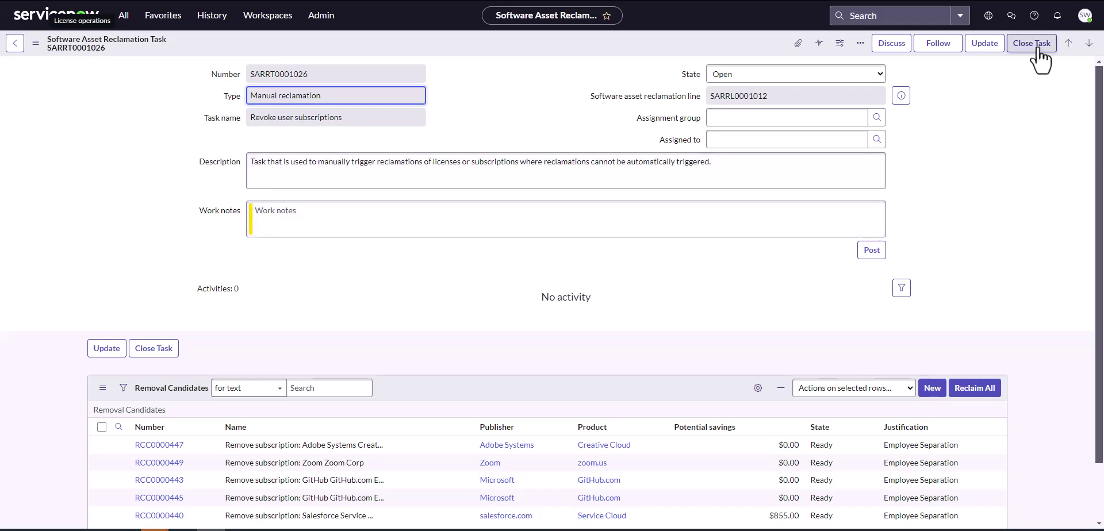
scroll(735, 461, "down", 2)
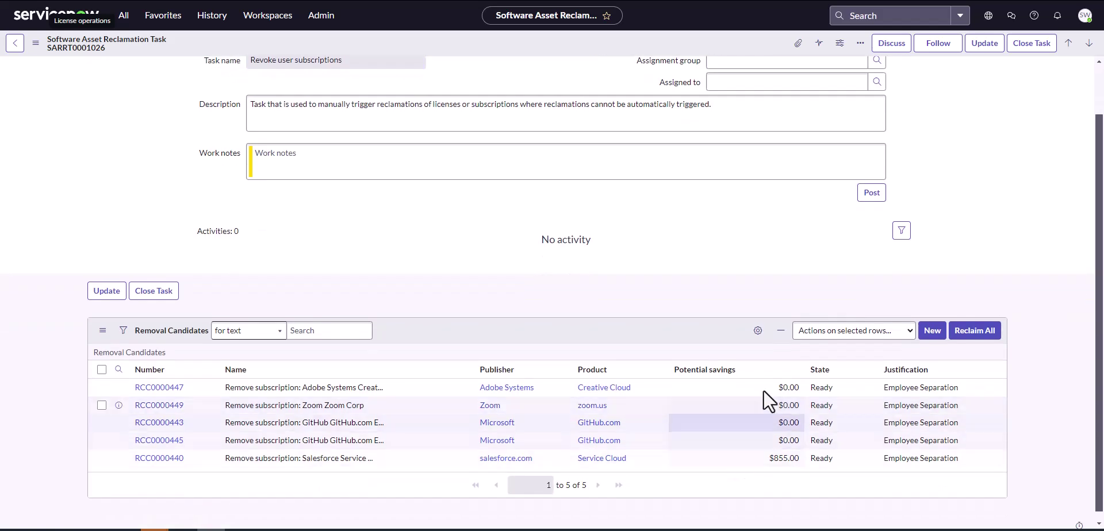
left_click(1018, 49)
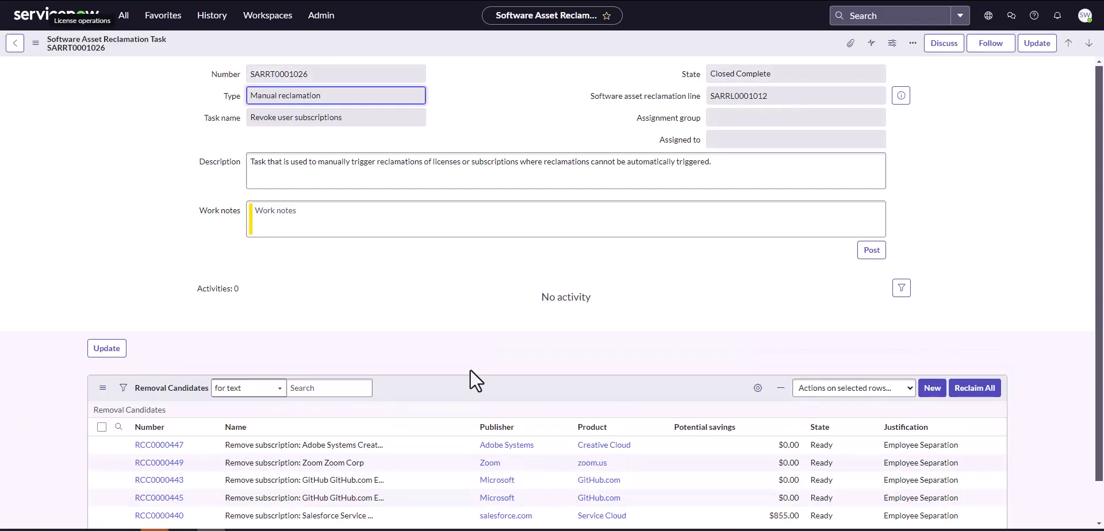
left_click(1033, 53)
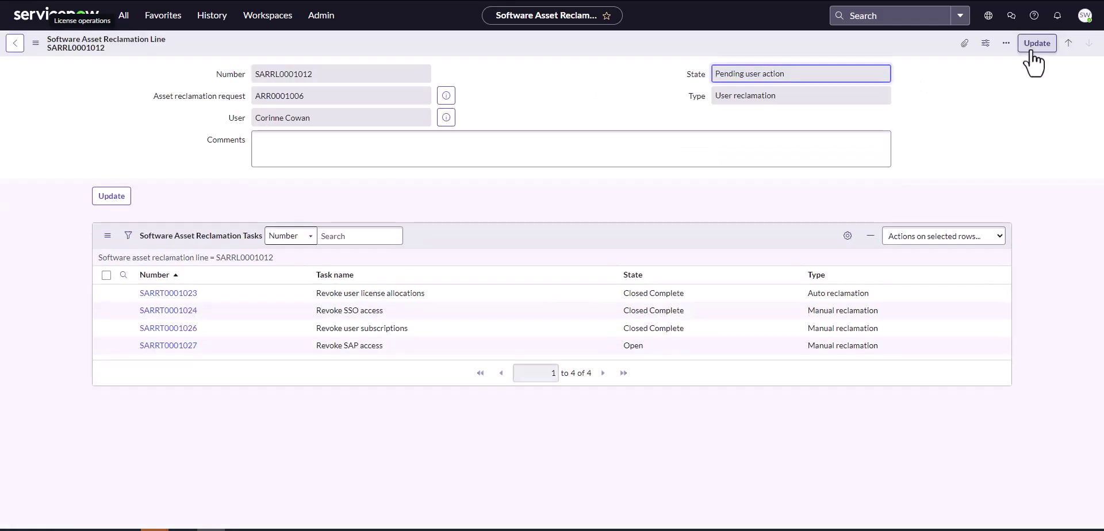
- Close the "Revoke SAP access" manual reclamation task and save it
left_click(171, 347)
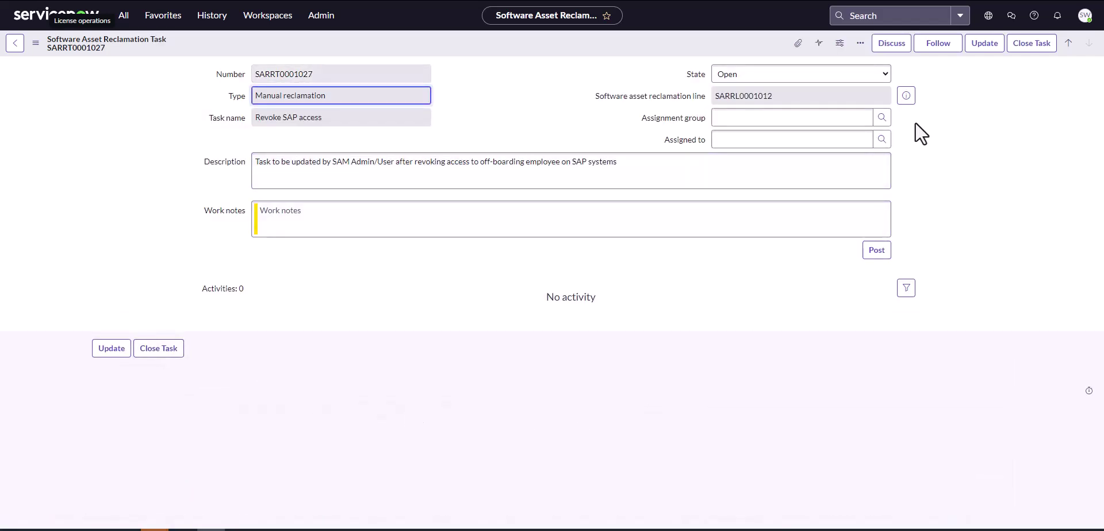
left_click(1024, 45)
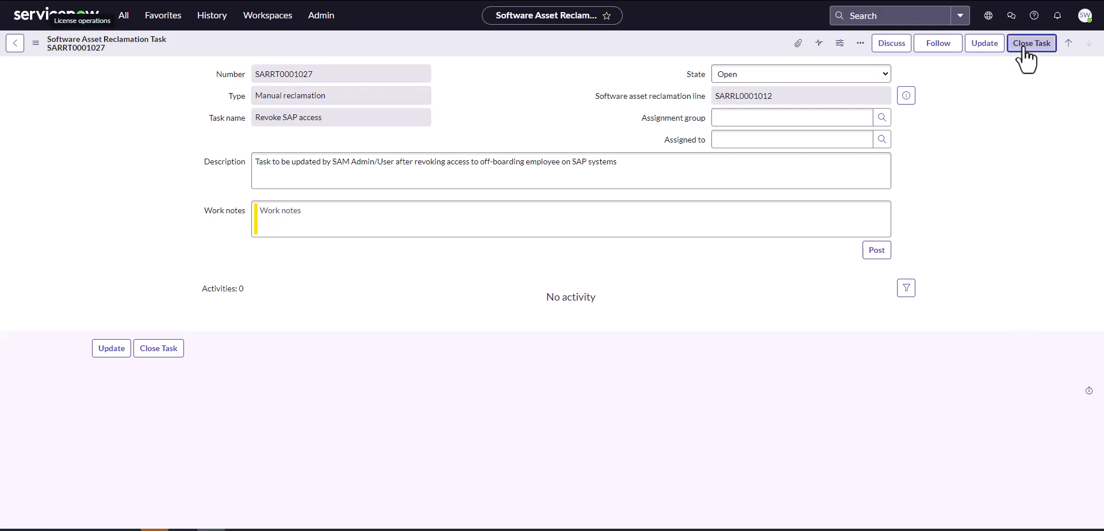
left_click(118, 352)
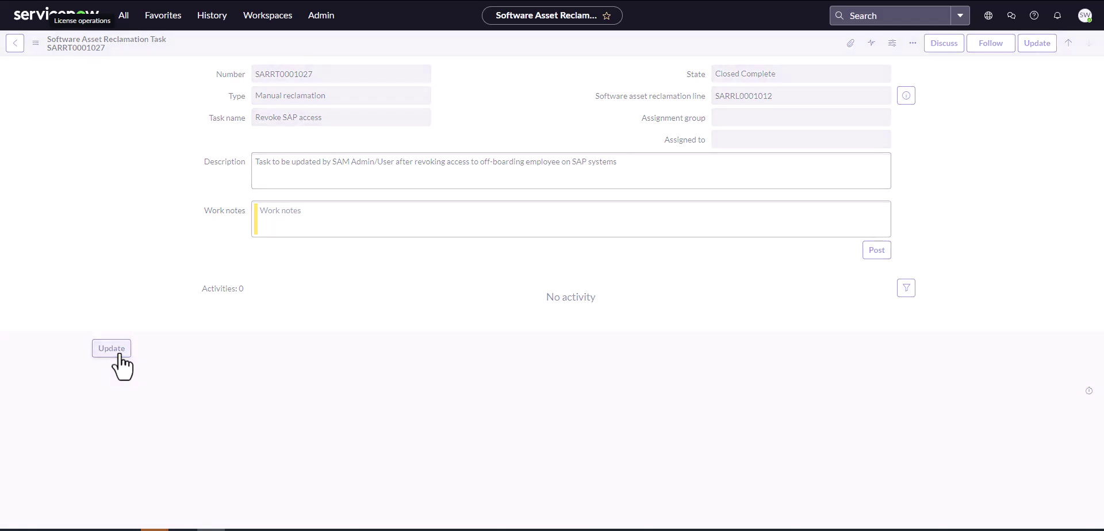